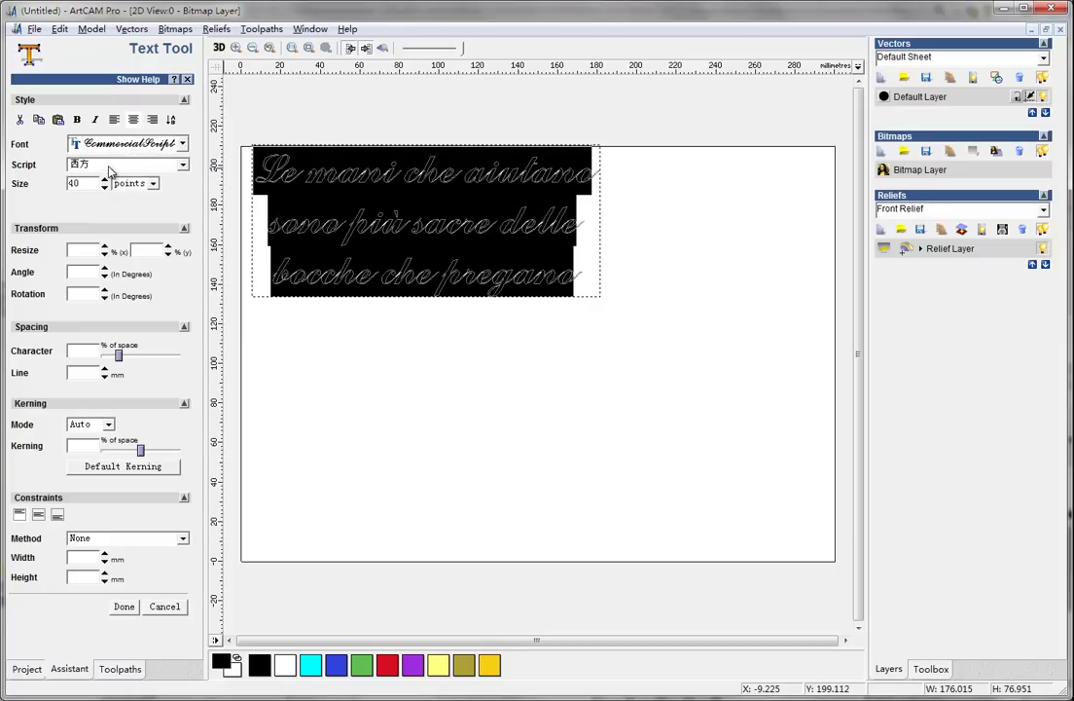
Step: Finish the 40 pt CommercialScript BT quotation and convert it to vector outlines
{"action": "left_click", "coordinate": [124, 606]}
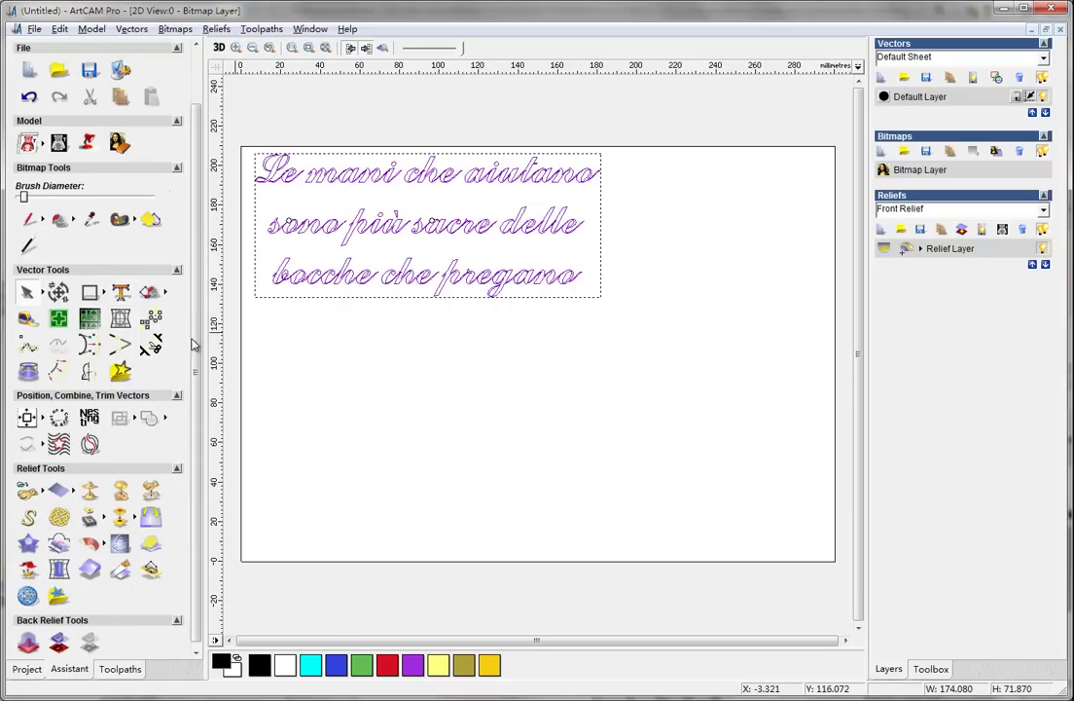
Step: Scale the quotation to about 296 × 122 mm, centre it on the page, and reselect it
{"action": "left_click", "coordinate": [59, 292]}
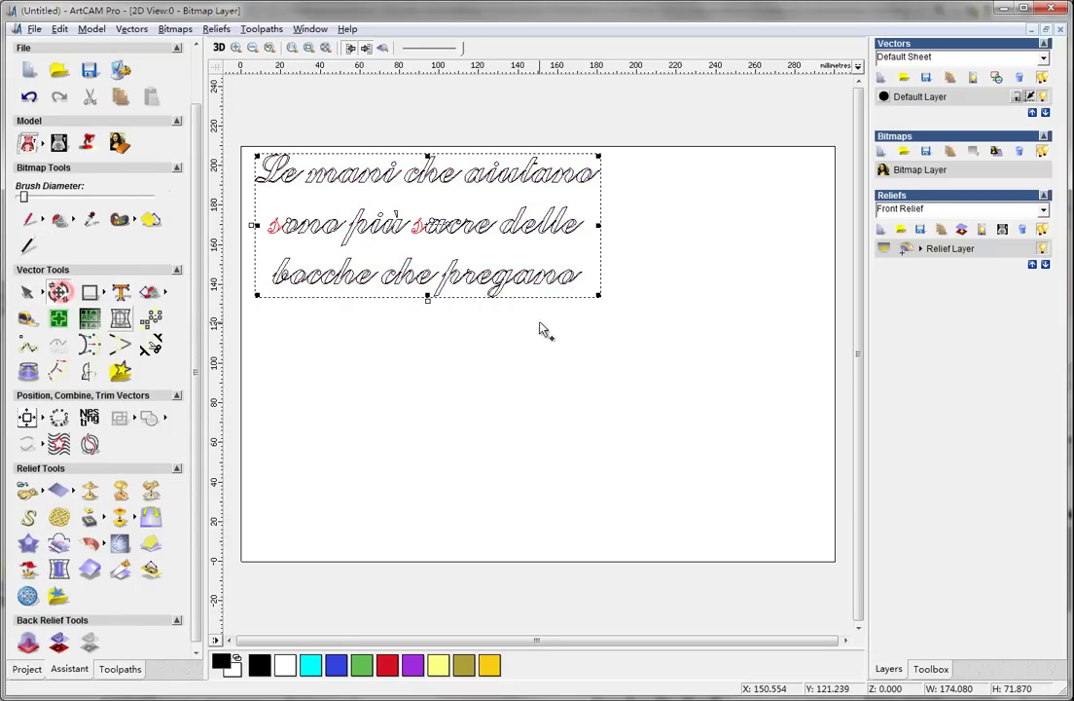
{"action": "left_click_drag", "start_coordinate": [599, 297], "coordinate": [693, 391]}
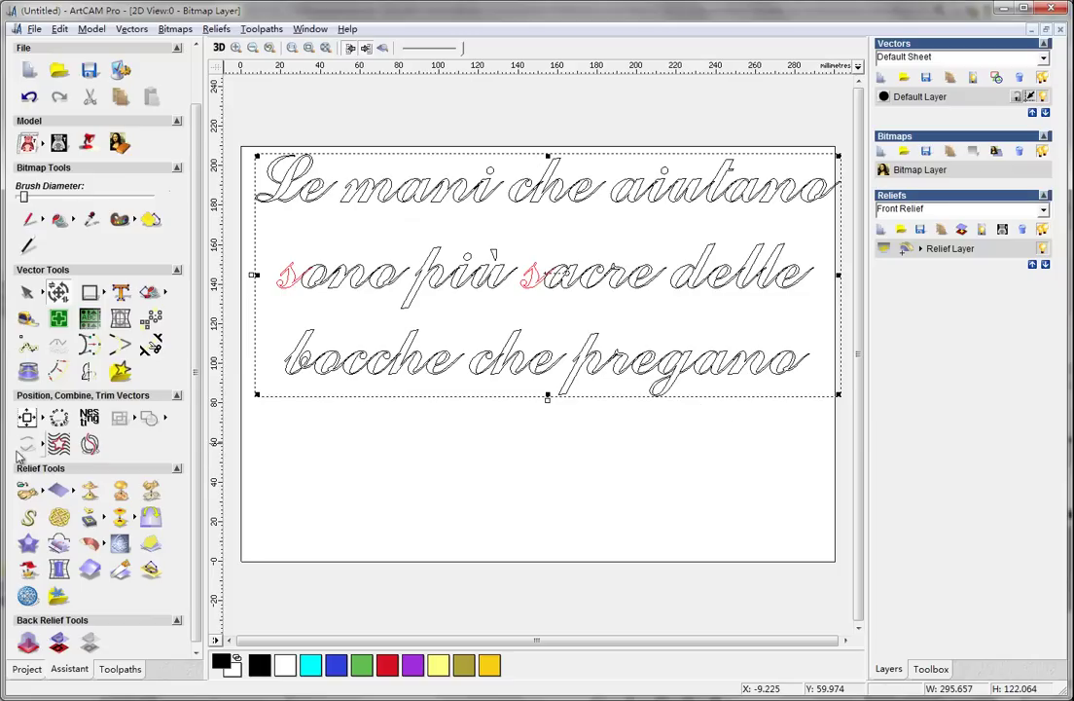
{"action": "left_click", "coordinate": [25, 421]}
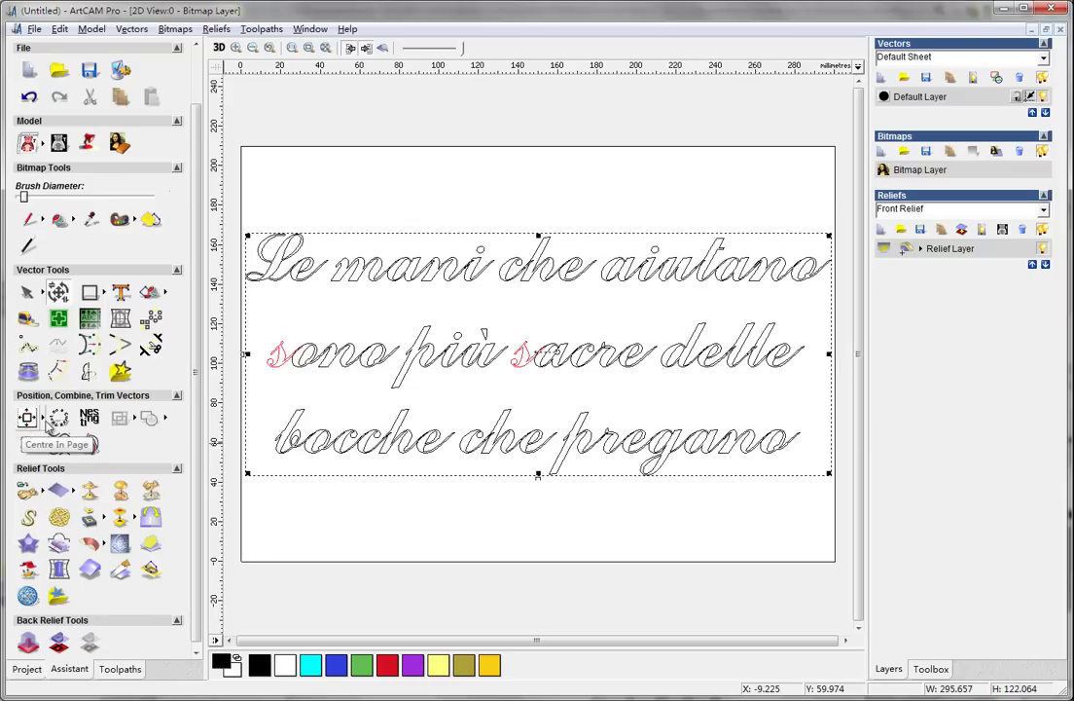
{"action": "left_click", "coordinate": [358, 532]}
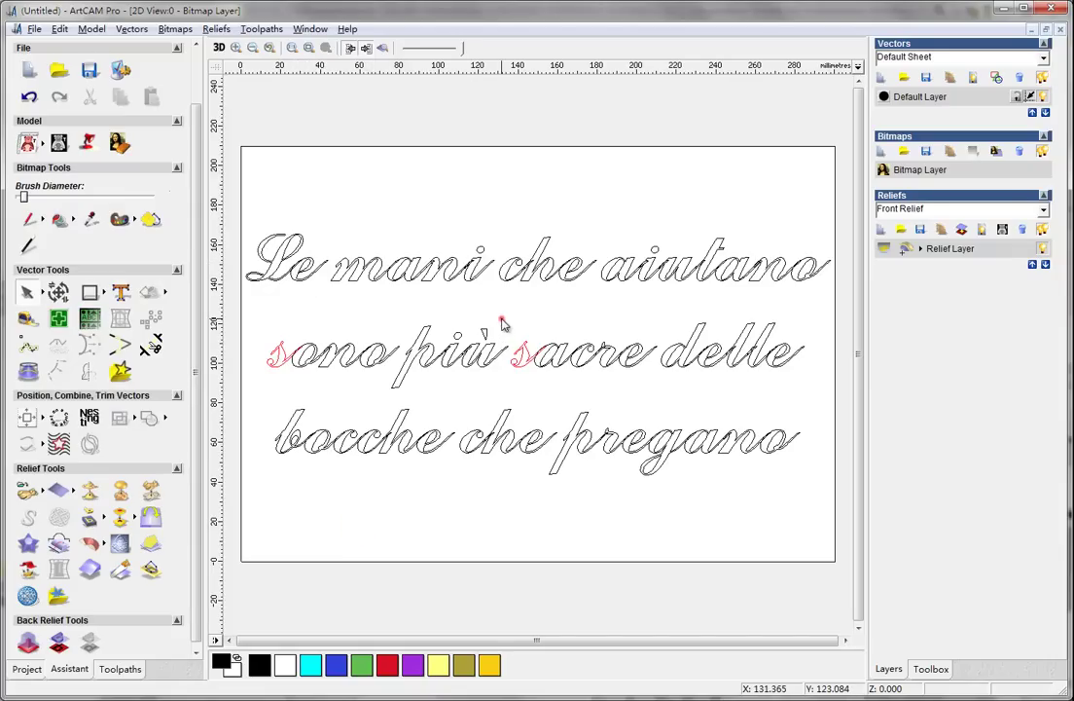
{"action": "left_click", "coordinate": [466, 265]}
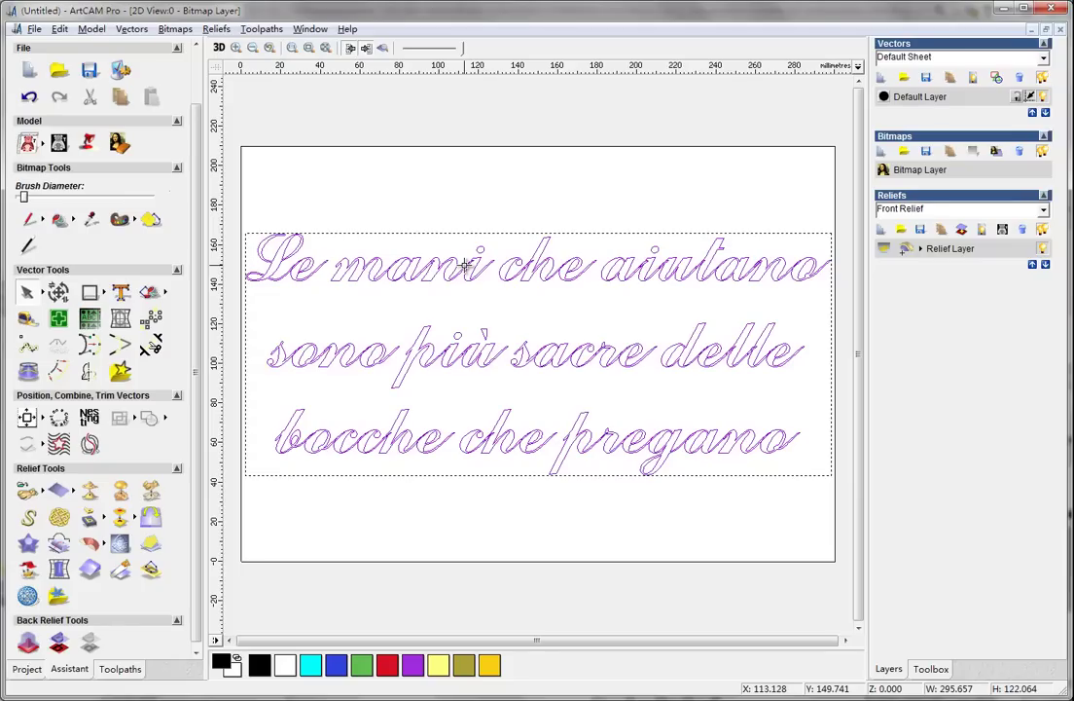
Step: Try subtracting the text as a 45° angular relief, then dismiss the self-intersection warning
{"action": "double_click", "coordinate": [466, 265]}
{"action": "left_click", "coordinate": [611, 210]}
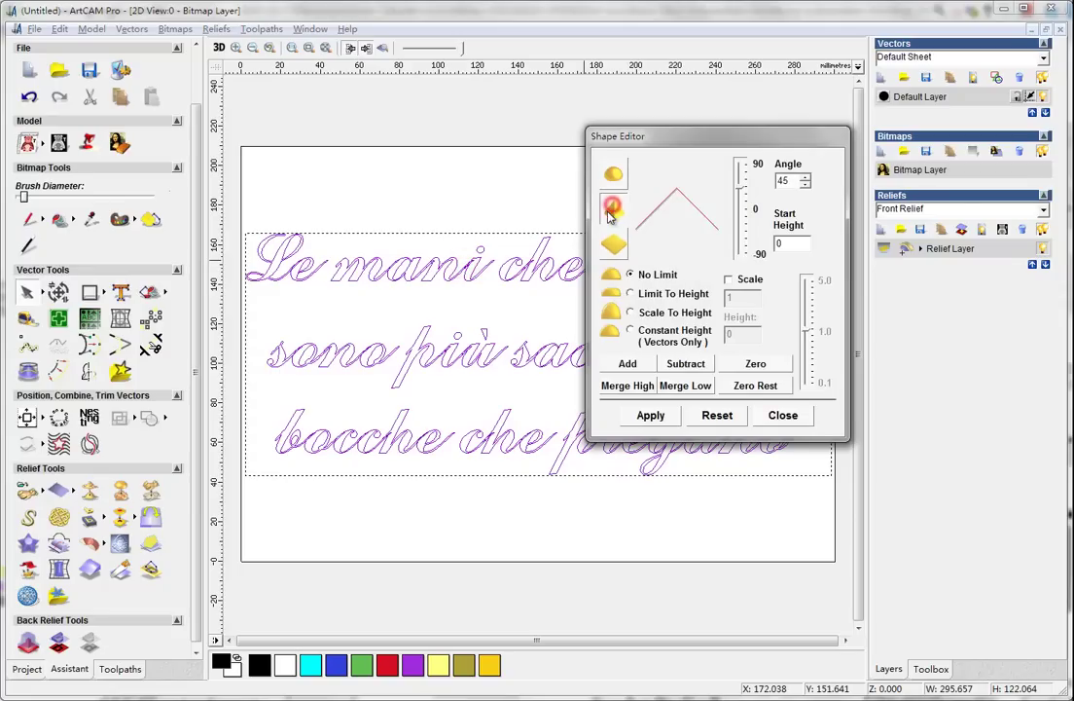
{"action": "left_click", "coordinate": [687, 365]}
{"action": "left_click_drag", "start_coordinate": [725, 234], "coordinate": [642, 312]}
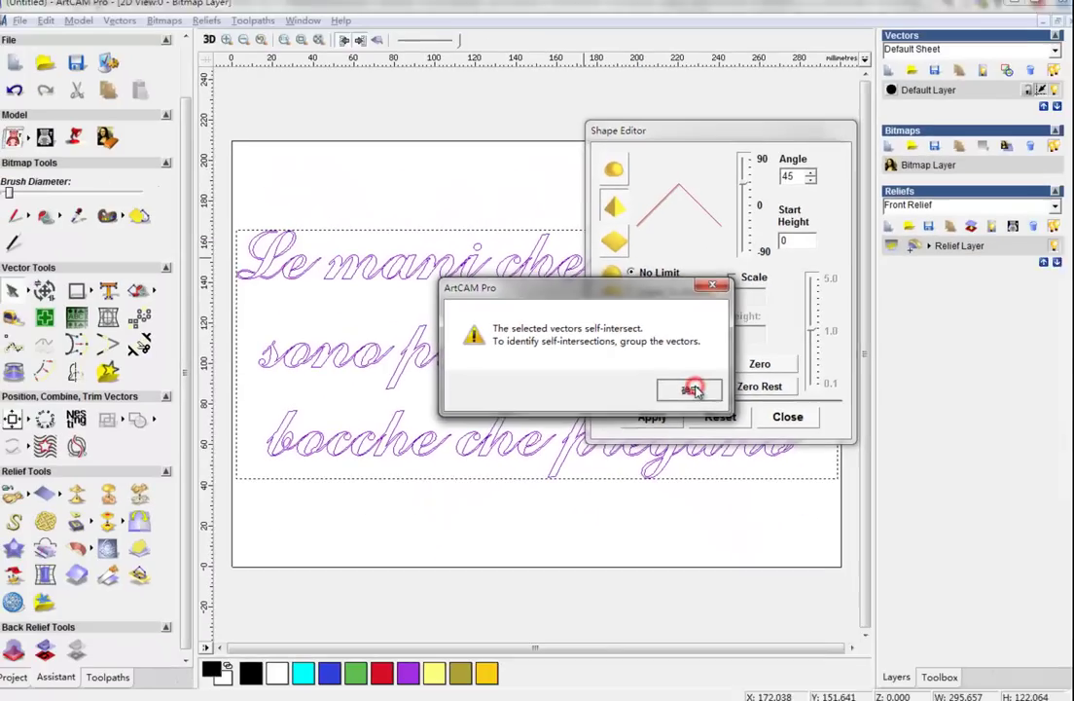
{"action": "left_click", "coordinate": [963, 489]}
{"action": "left_click", "coordinate": [769, 415]}
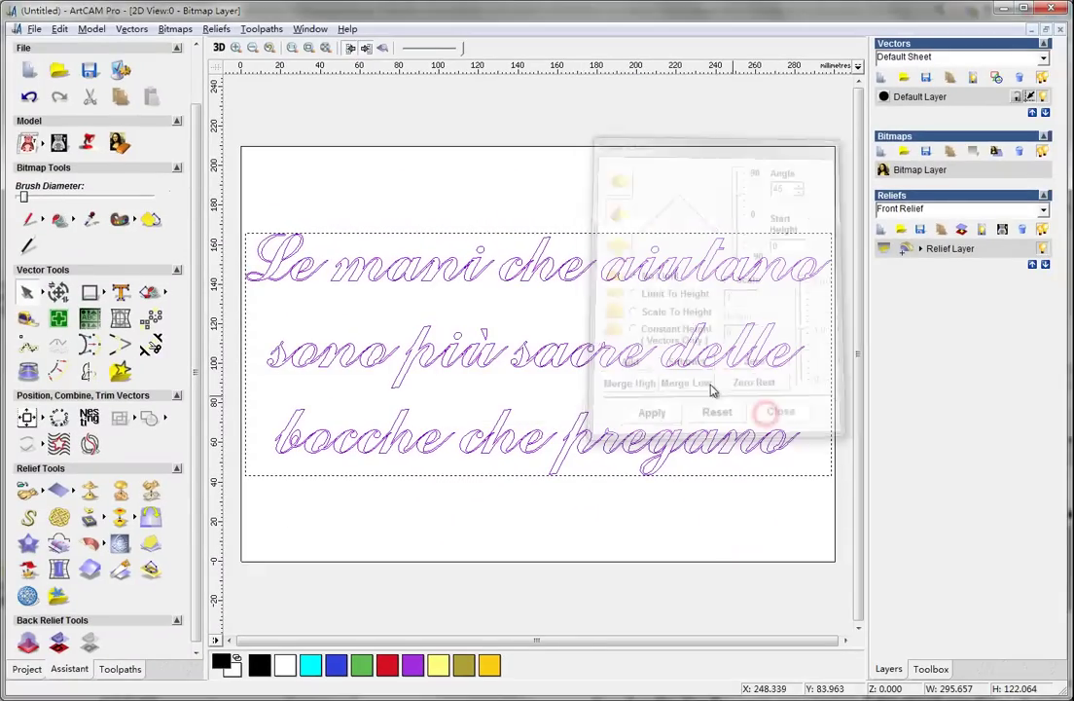
{"action": "scroll", "coordinate": [290, 276], "scroll_direction": "up", "scroll_amount": 3}
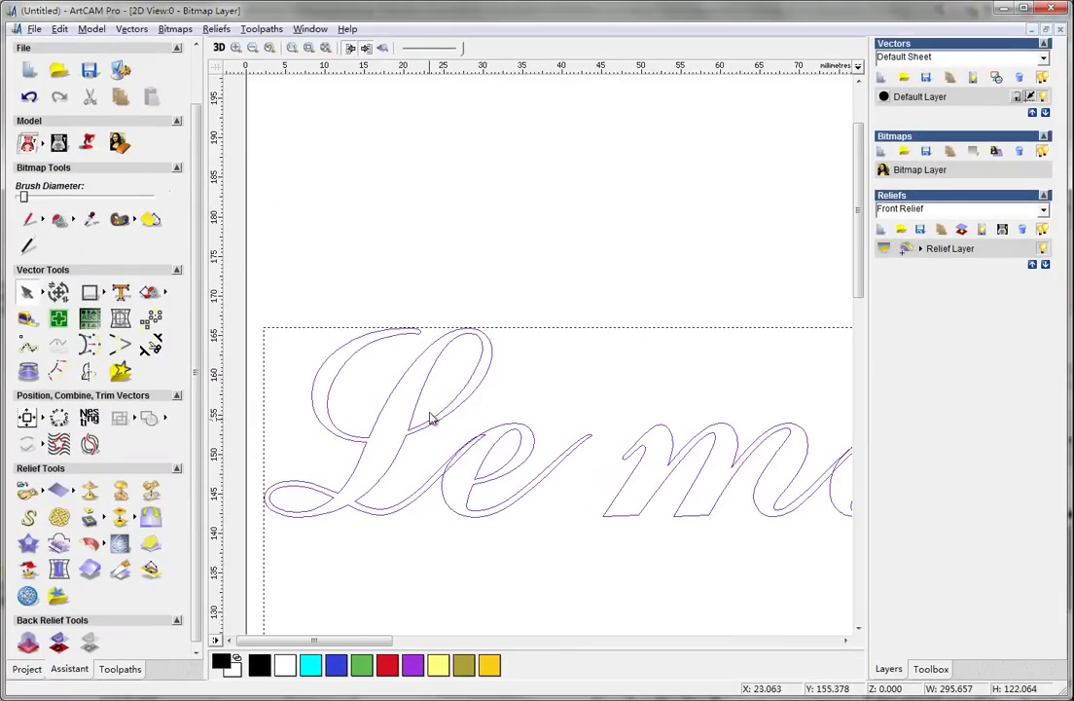
{"action": "scroll", "coordinate": [447, 447], "scroll_direction": "up", "scroll_amount": 2}
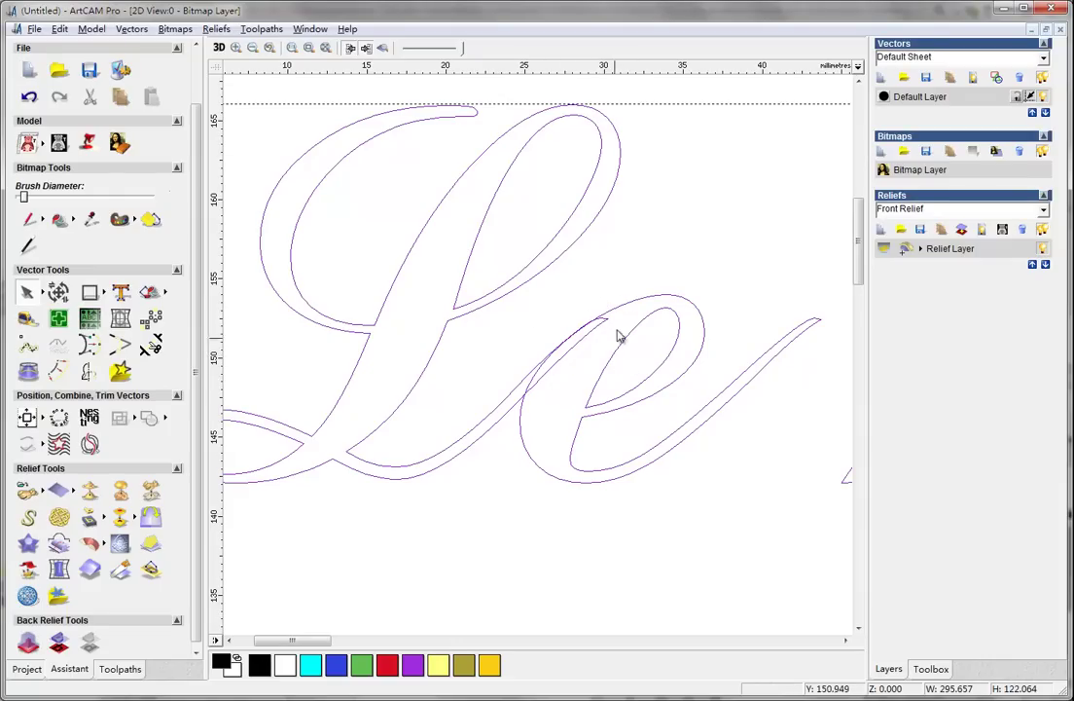
{"action": "scroll", "coordinate": [642, 376], "scroll_direction": "down", "scroll_amount": 3}
{"action": "scroll", "coordinate": [679, 326], "scroll_direction": "up", "scroll_amount": 2}
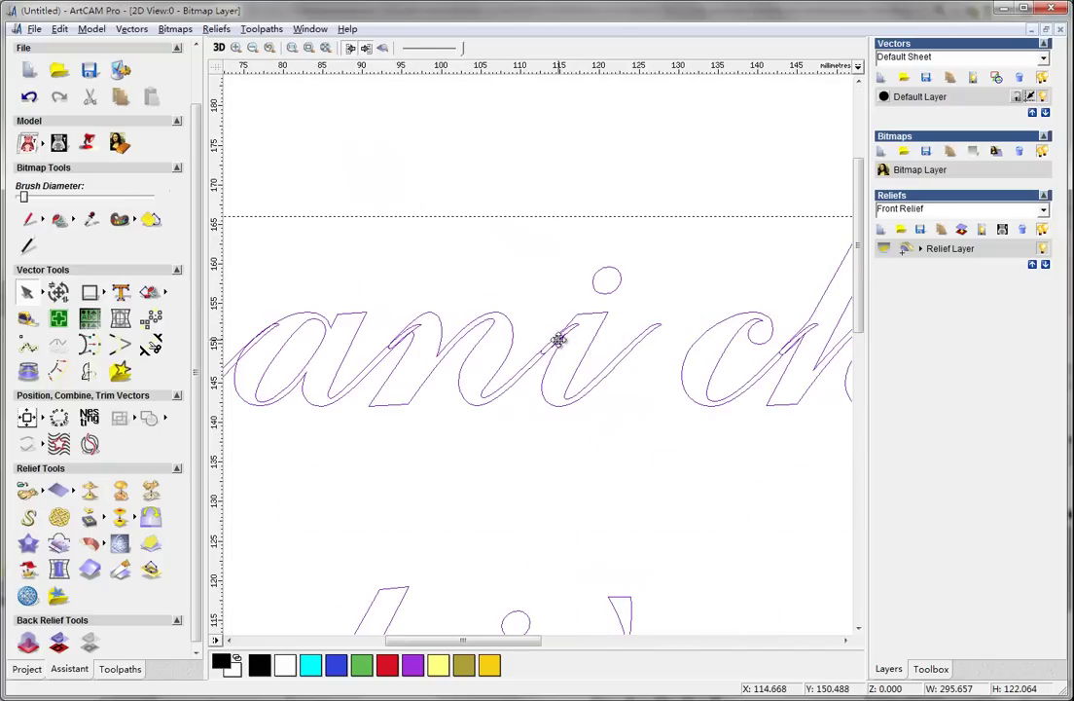
{"action": "key", "text": "F4"}
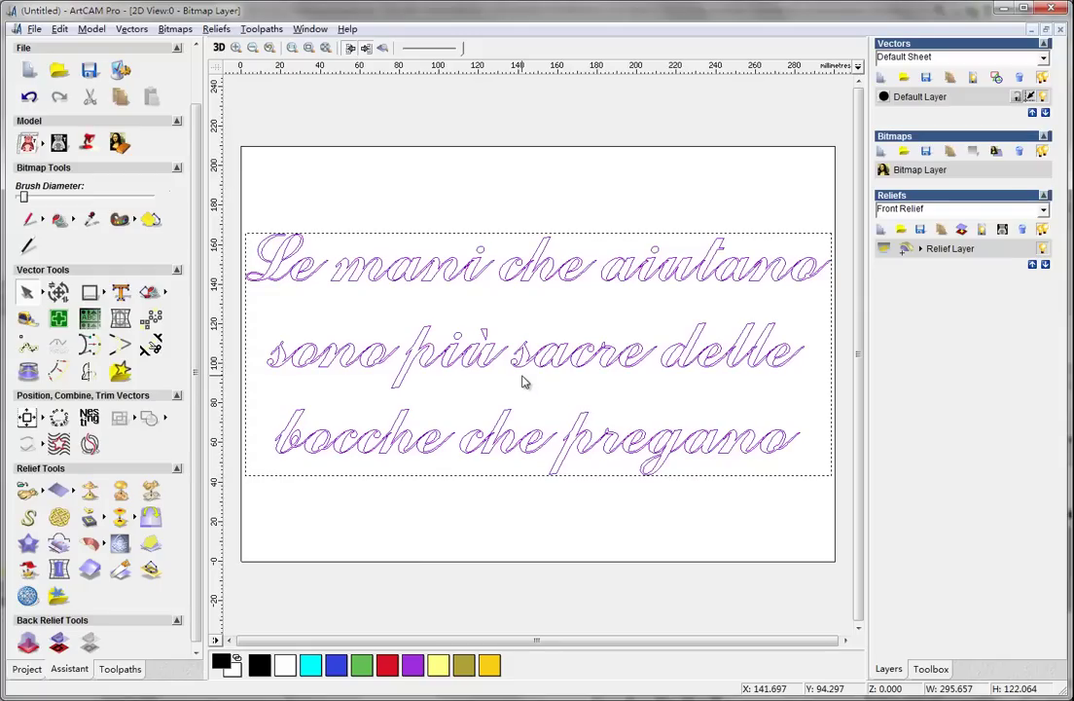
Step: Break the quotation text apart into separate letter vectors
{"action": "left_click", "coordinate": [468, 513]}
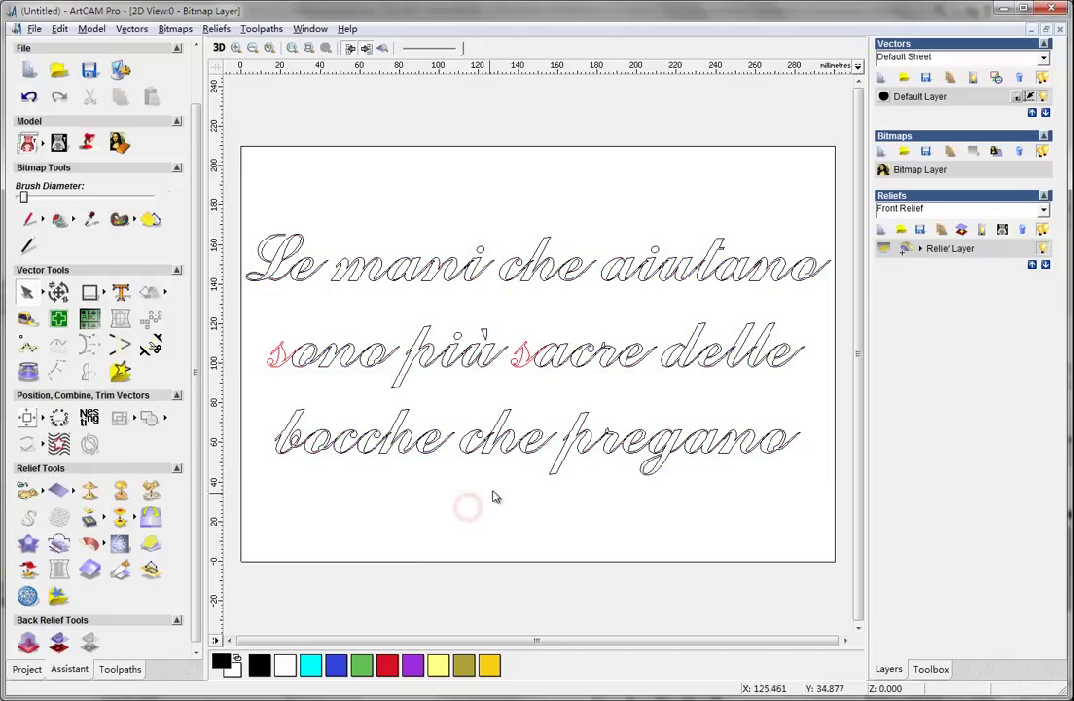
{"action": "left_click", "coordinate": [278, 248]}
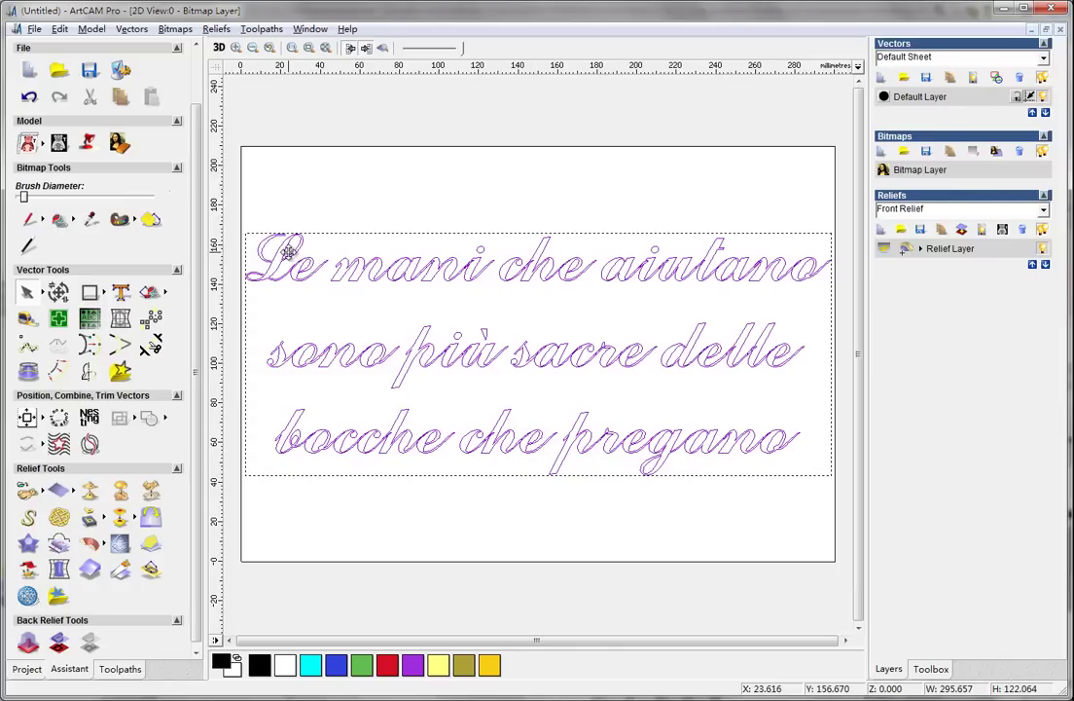
{"action": "right_click", "coordinate": [337, 276]}
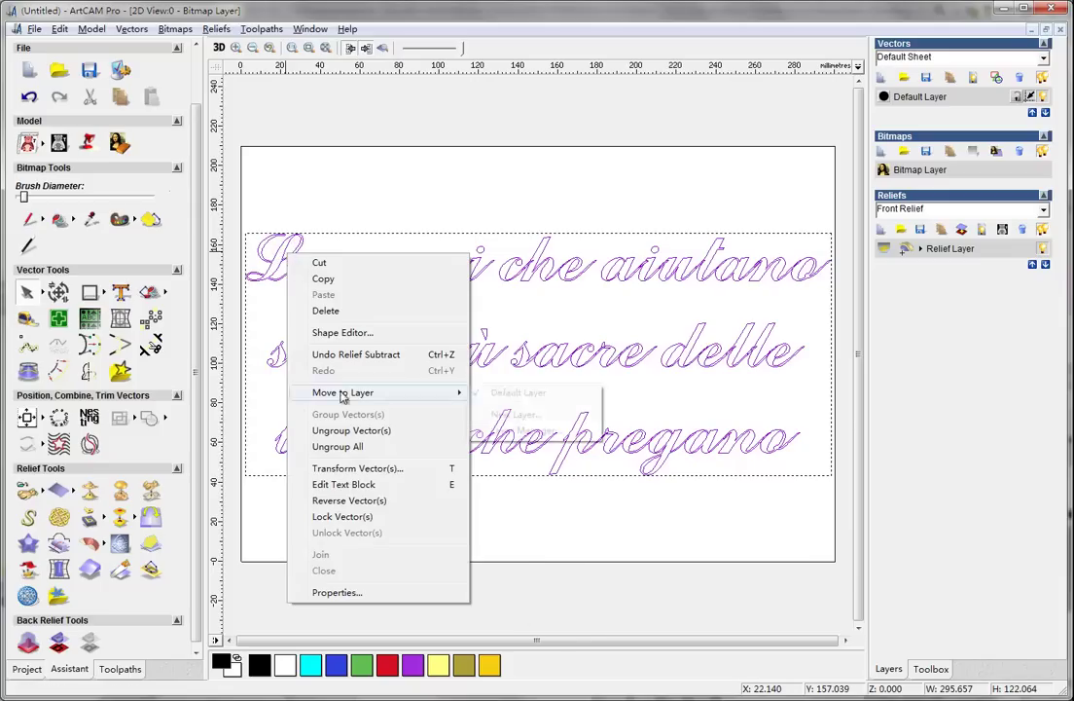
{"action": "left_click", "coordinate": [405, 468]}
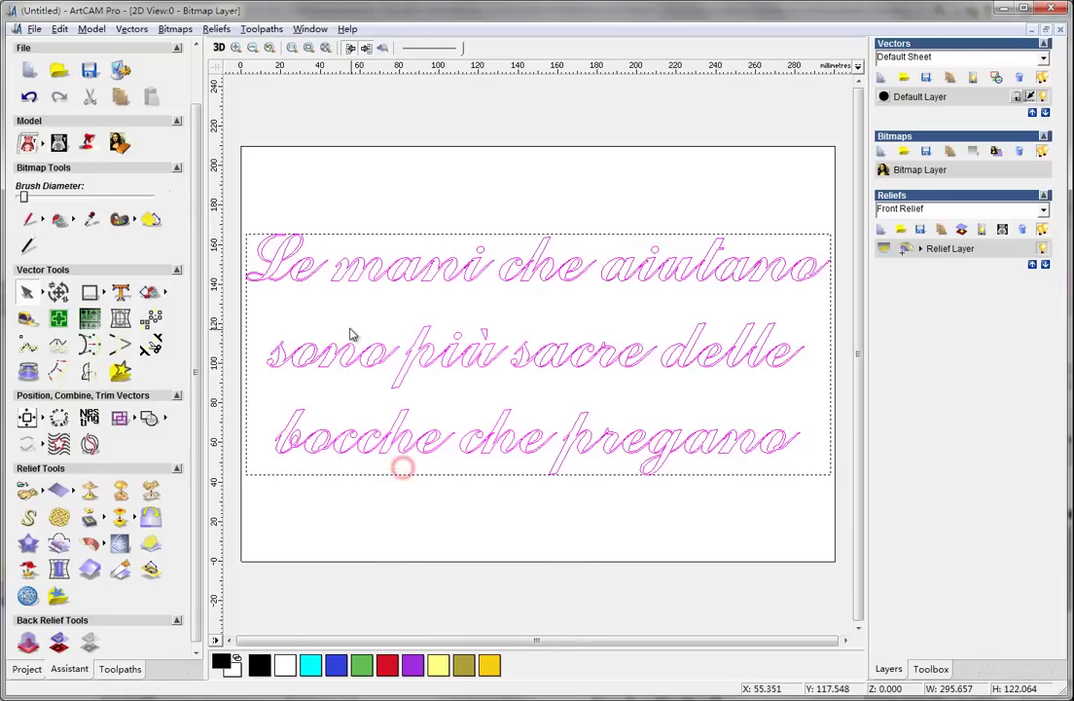
Step: Zoom in and test-select the inner loop and outer outline of the 'e' in 'Le'
{"action": "left_click", "coordinate": [304, 278]}
{"action": "scroll", "coordinate": [304, 278], "scroll_direction": "up", "scroll_amount": 3}
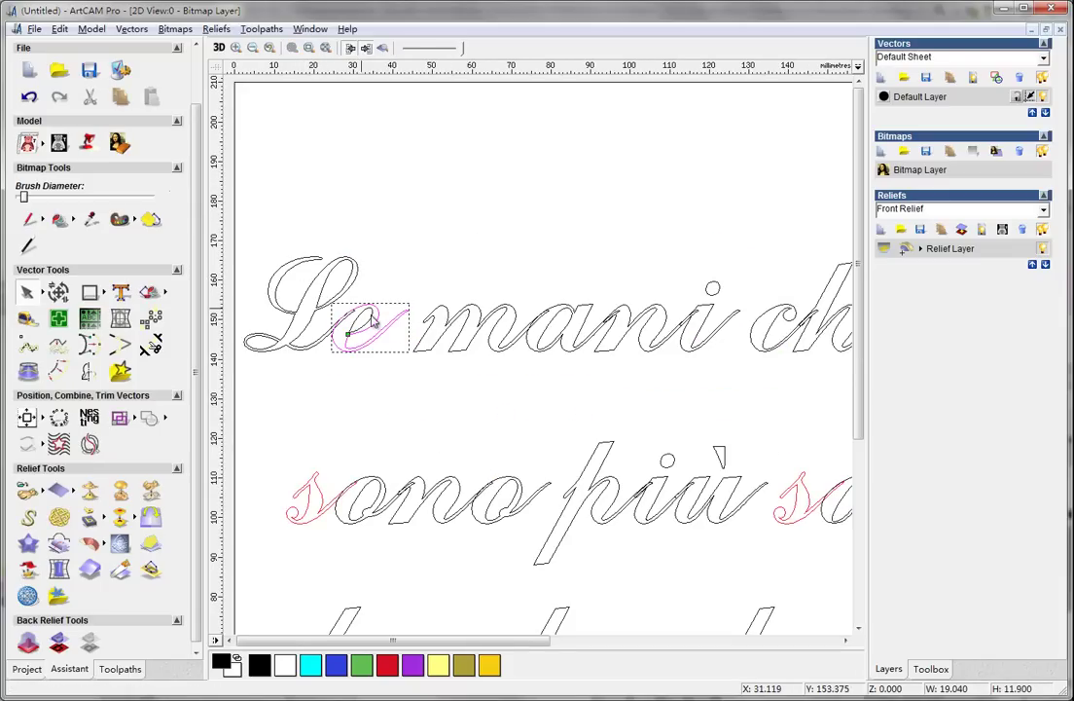
{"action": "left_click", "coordinate": [491, 331]}
{"action": "left_click", "coordinate": [602, 308]}
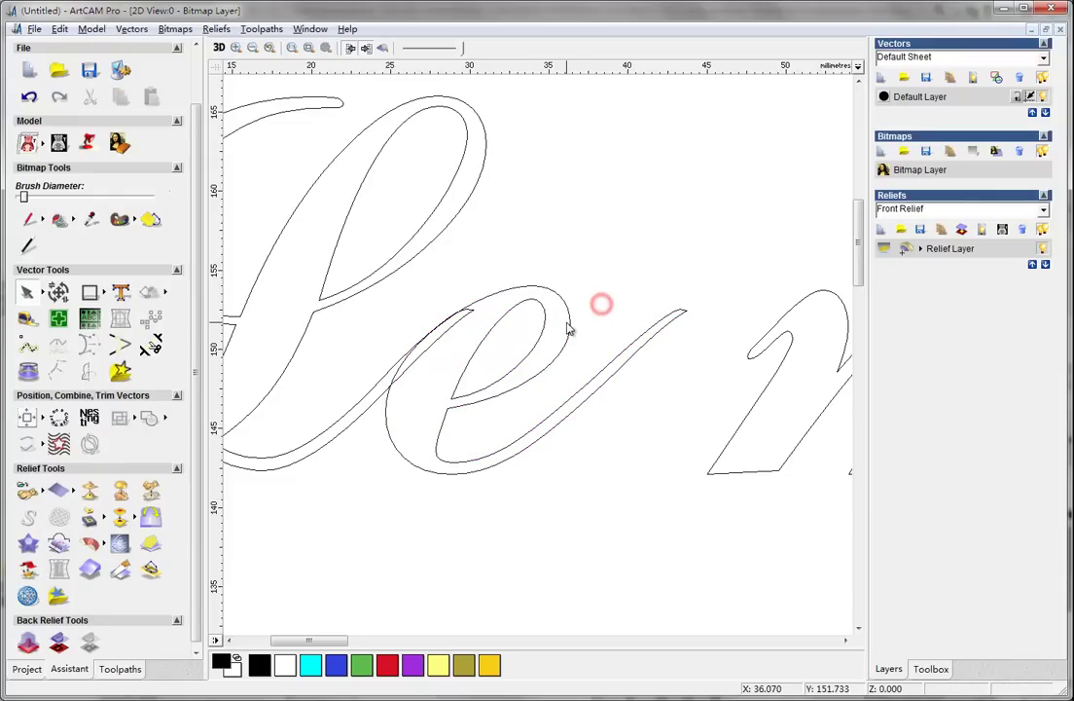
{"action": "left_click", "coordinate": [568, 335]}
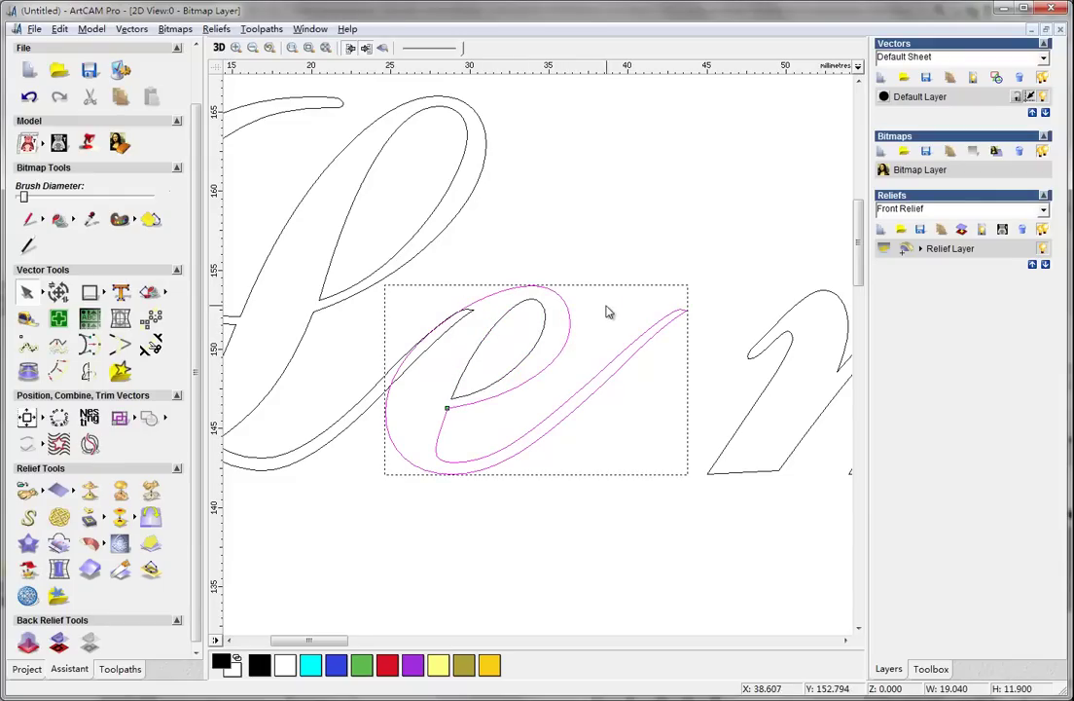
{"action": "left_click", "coordinate": [606, 303]}
{"action": "left_click", "coordinate": [545, 319]}
{"action": "left_click", "coordinate": [594, 307]}
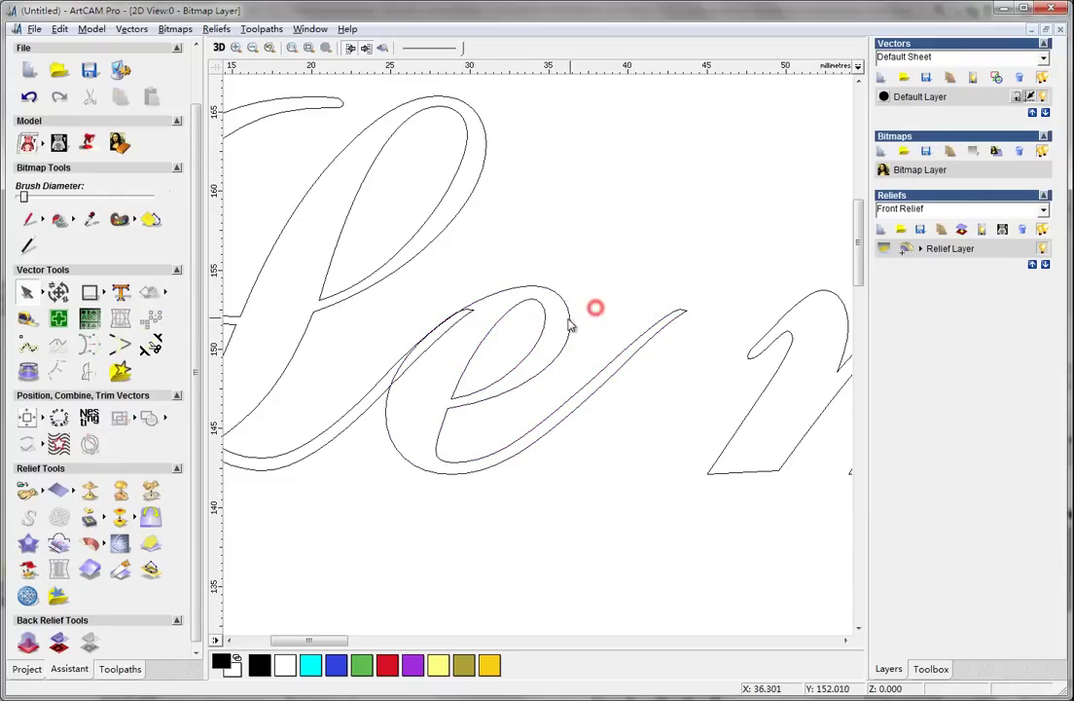
{"action": "left_click", "coordinate": [569, 319]}
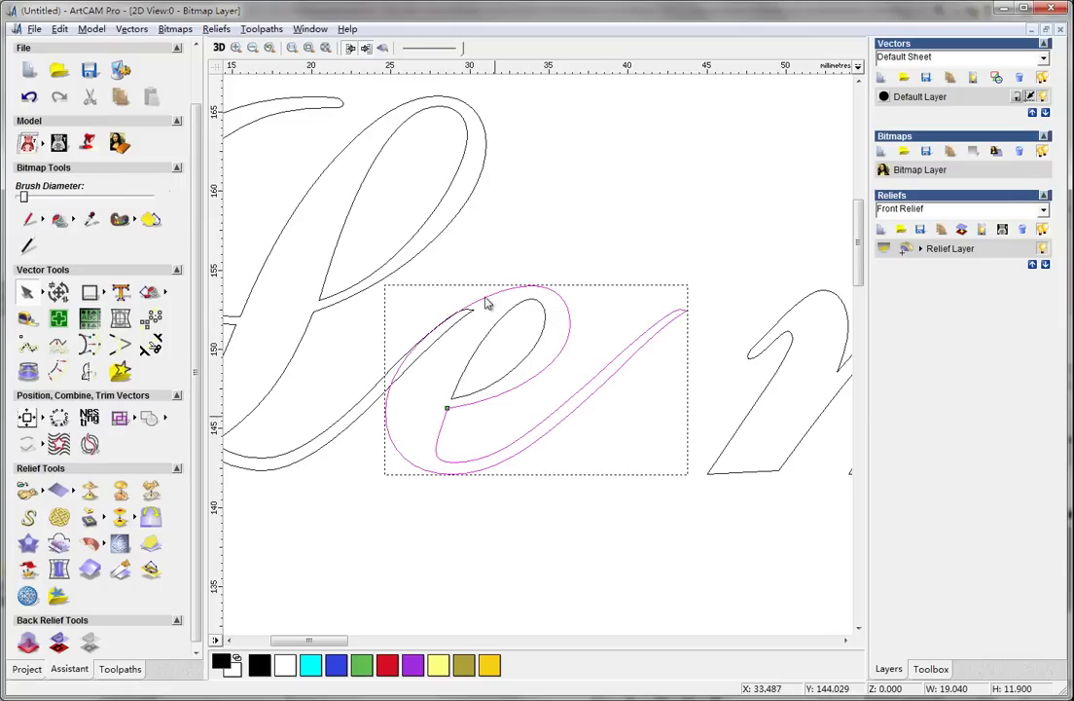
{"action": "scroll", "coordinate": [562, 385], "scroll_direction": "down", "scroll_amount": 3}
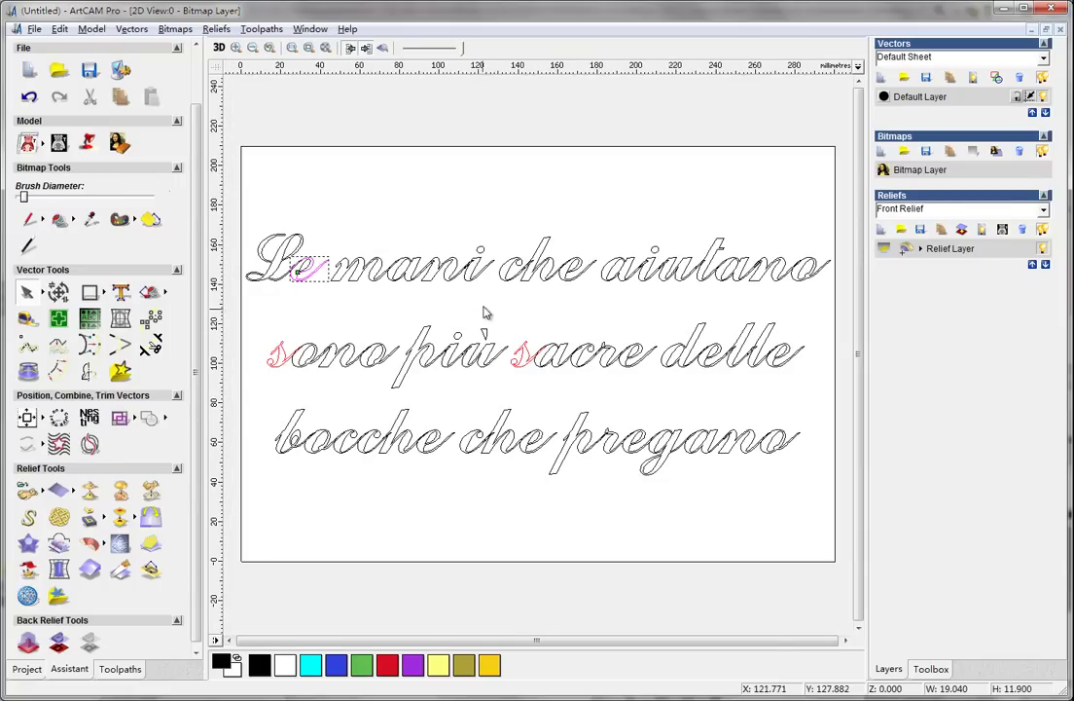
{"action": "left_click", "coordinate": [484, 307]}
Step: Select all vectors with Ctrl+A, then exclude the inner loop of the 'L' in 'Le'
{"action": "key", "text": "ctrl+a"}
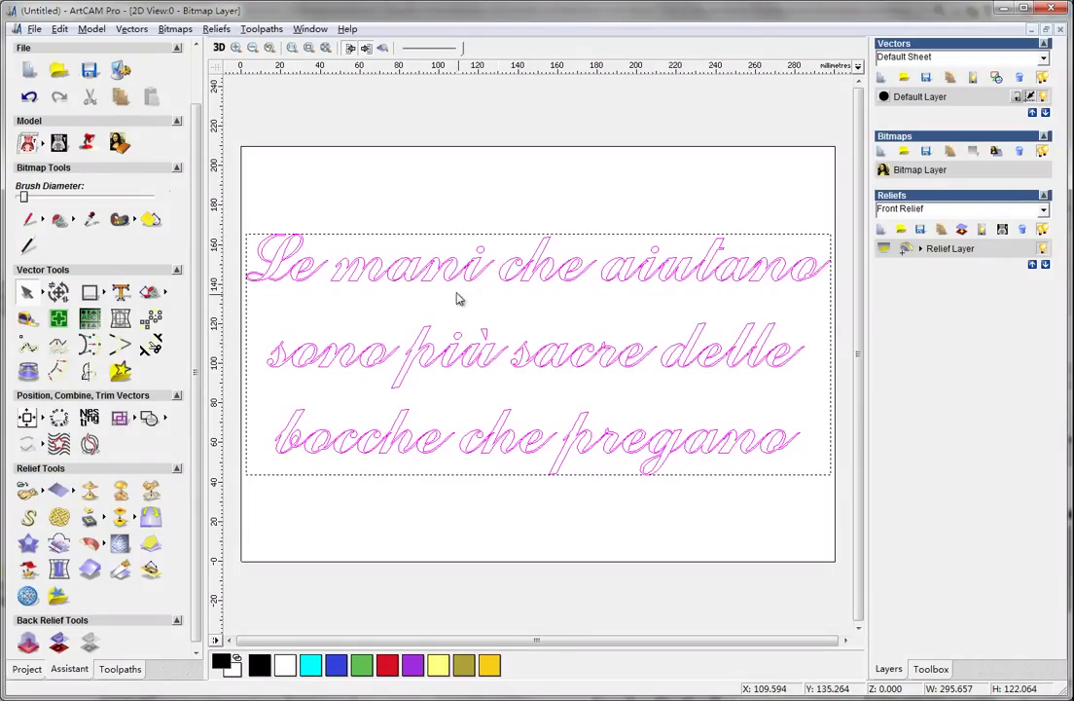
{"action": "scroll", "coordinate": [305, 289], "scroll_direction": "up", "scroll_amount": 4}
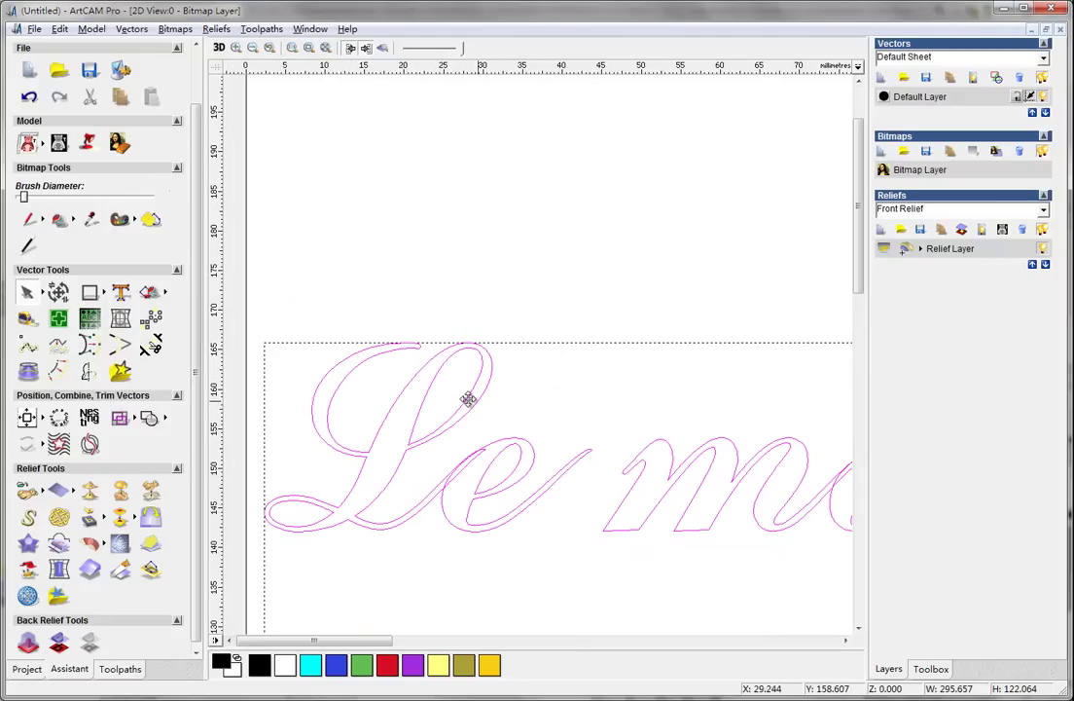
{"action": "left_click", "coordinate": [425, 396], "text": "shift"}
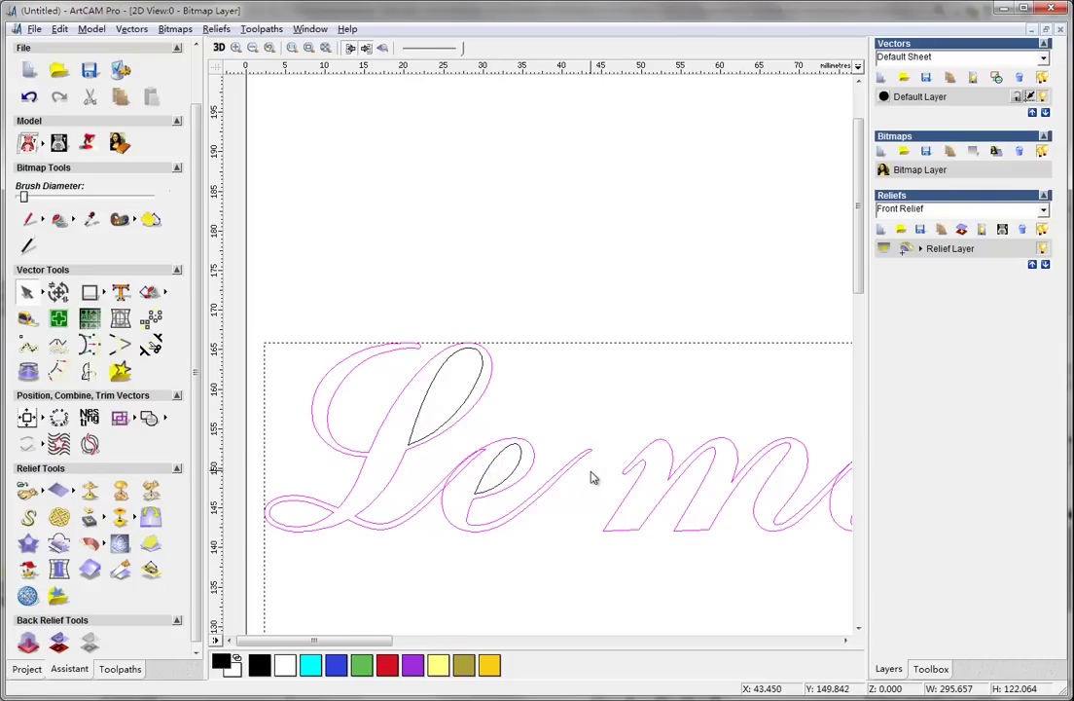
{"action": "scroll", "coordinate": [593, 477], "scroll_direction": "down", "scroll_amount": 2}
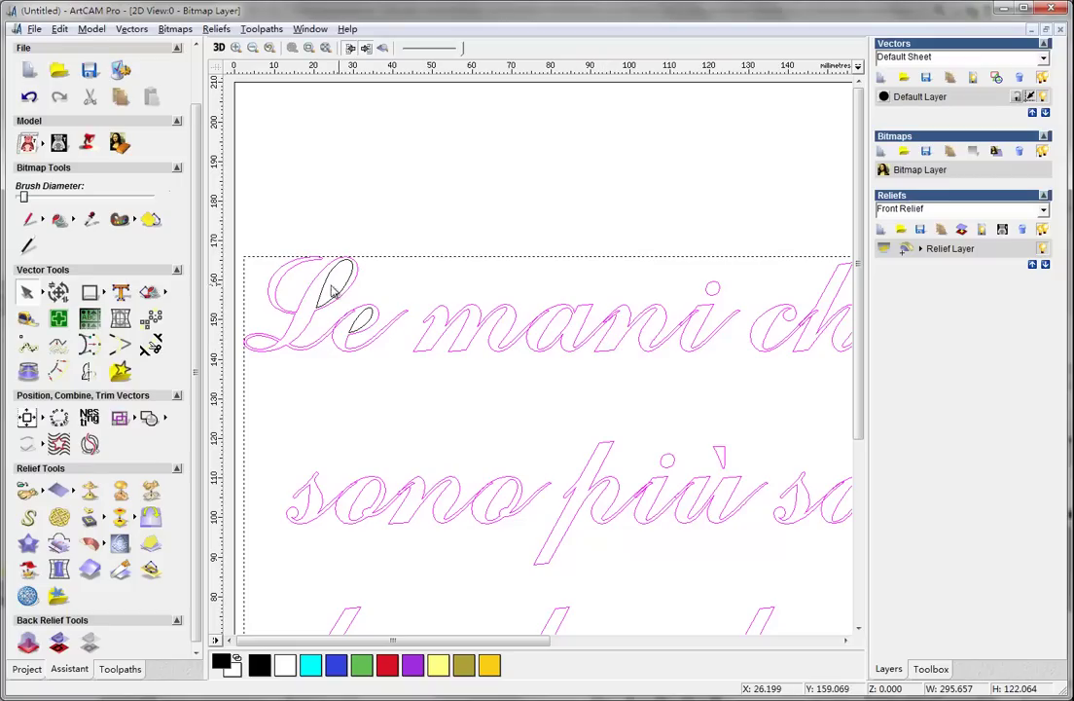
Step: Exclude the inner loops of the letters in 'Le mani che aiutano' from the selection
{"action": "left_click", "coordinate": [360, 321]}
{"action": "left_click", "coordinate": [548, 321]}
{"action": "scroll", "coordinate": [707, 311], "scroll_direction": "down", "scroll_amount": 2}
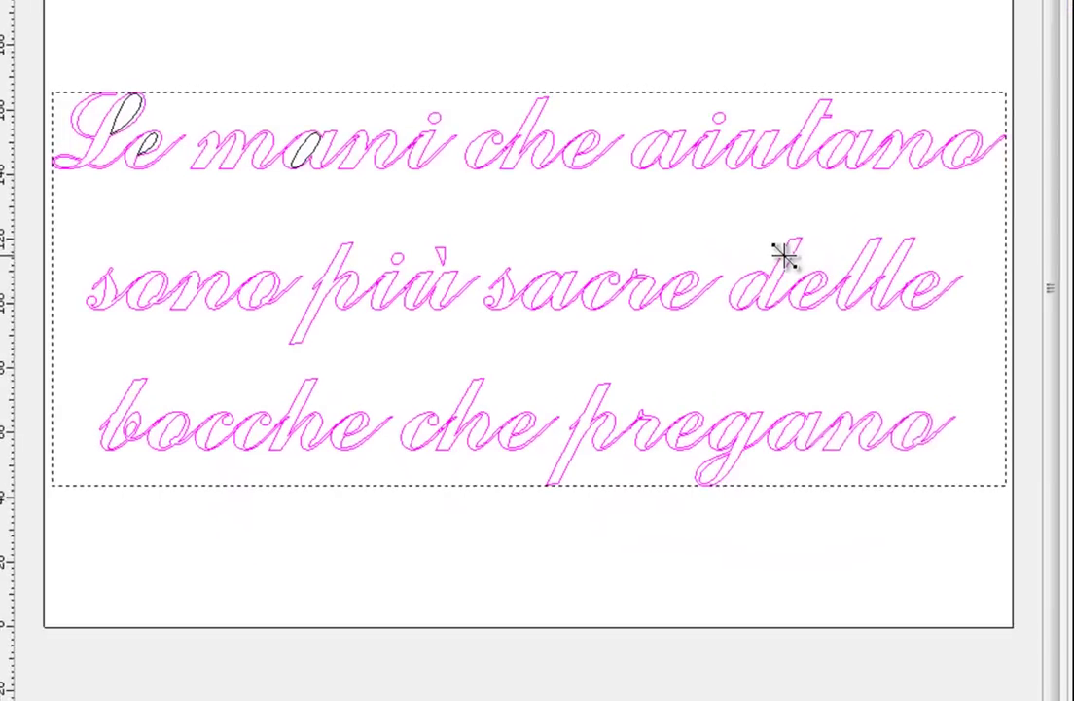
{"action": "left_click", "coordinate": [586, 115], "text": "shift"}
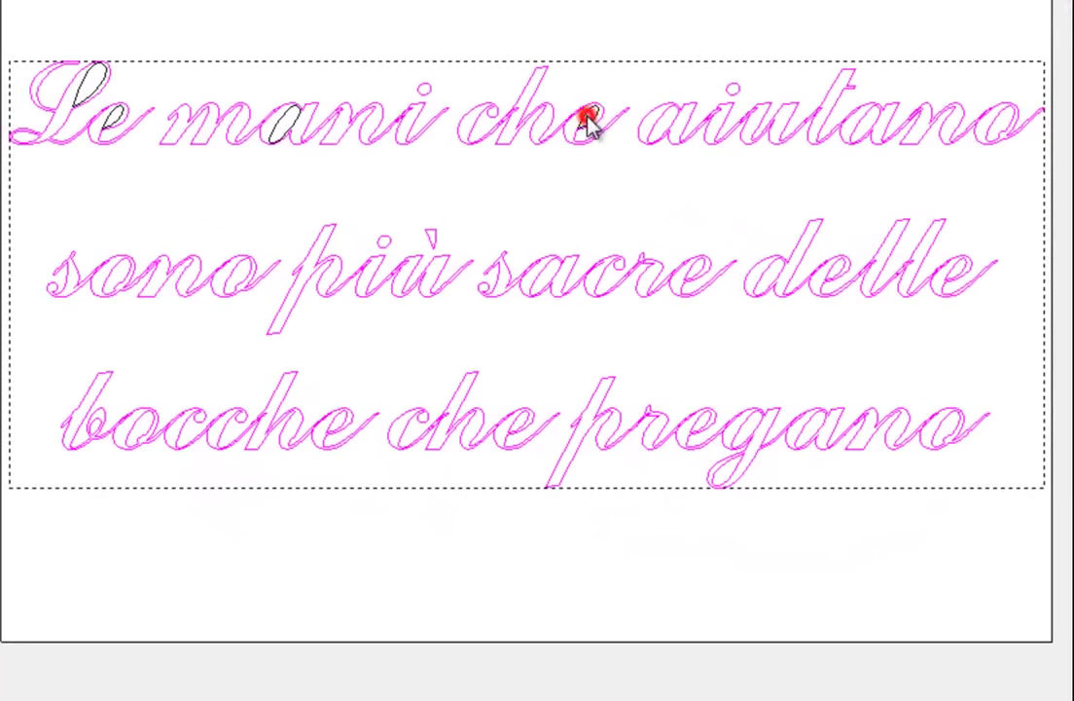
{"action": "left_click", "coordinate": [654, 122], "text": "shift"}
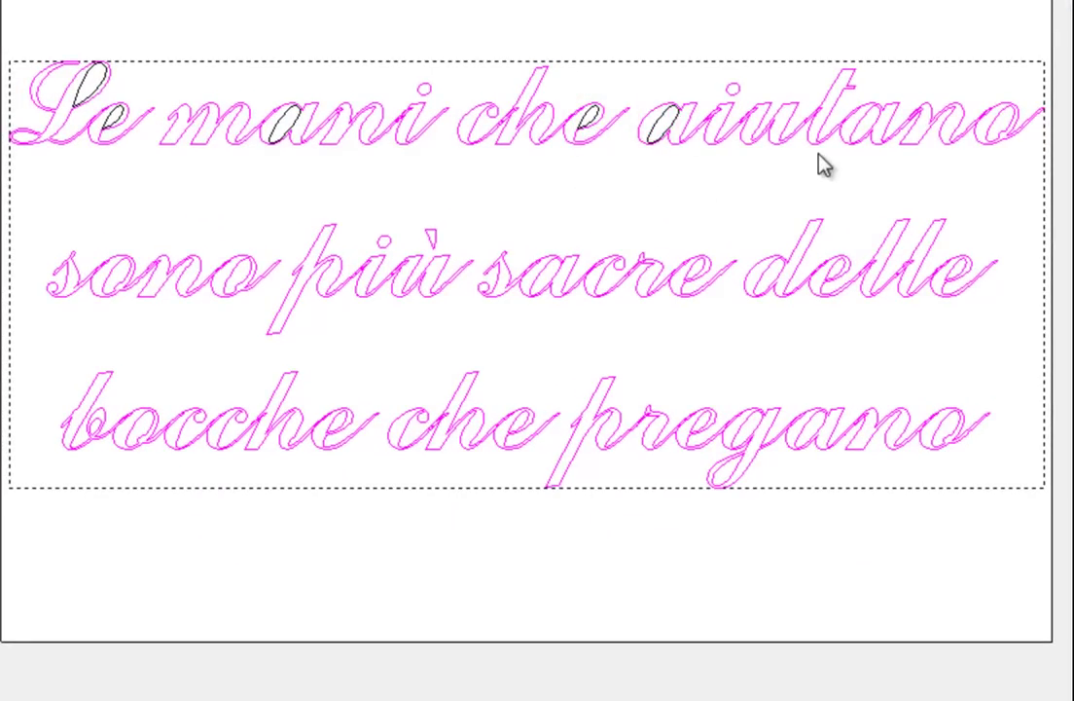
{"action": "left_click", "coordinate": [860, 120], "text": "shift"}
{"action": "left_click", "coordinate": [997, 120], "text": "shift"}
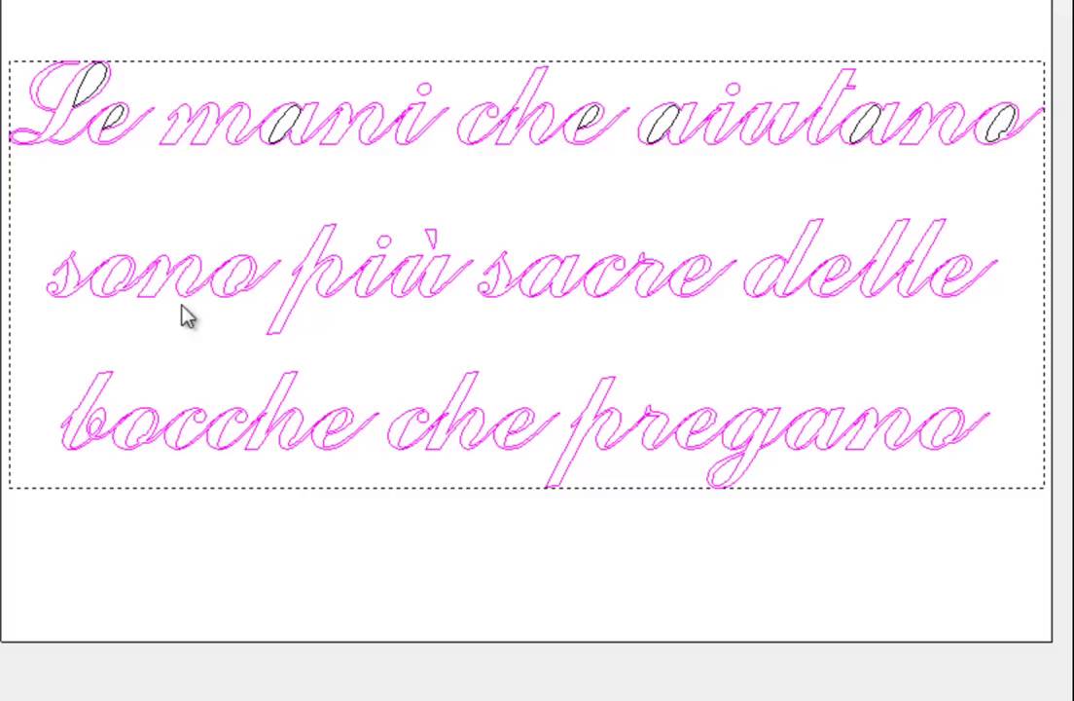
Step: Exclude the inner loops of the o, a and e letters in 'sono', 'sacre' and 'delle'
{"action": "left_click", "coordinate": [115, 271], "text": "shift"}
{"action": "left_click", "coordinate": [237, 273], "text": "shift"}
{"action": "left_click", "coordinate": [545, 272], "text": "shift"}
{"action": "left_click", "coordinate": [693, 276], "text": "shift"}
{"action": "left_click", "coordinate": [829, 273], "text": "shift"}
{"action": "left_click", "coordinate": [954, 274], "text": "shift"}
Step: Exclude the inner loops in 'pregano', 'che' and 'bocche', including the b
{"action": "left_click", "coordinate": [945, 424], "text": "shift"}
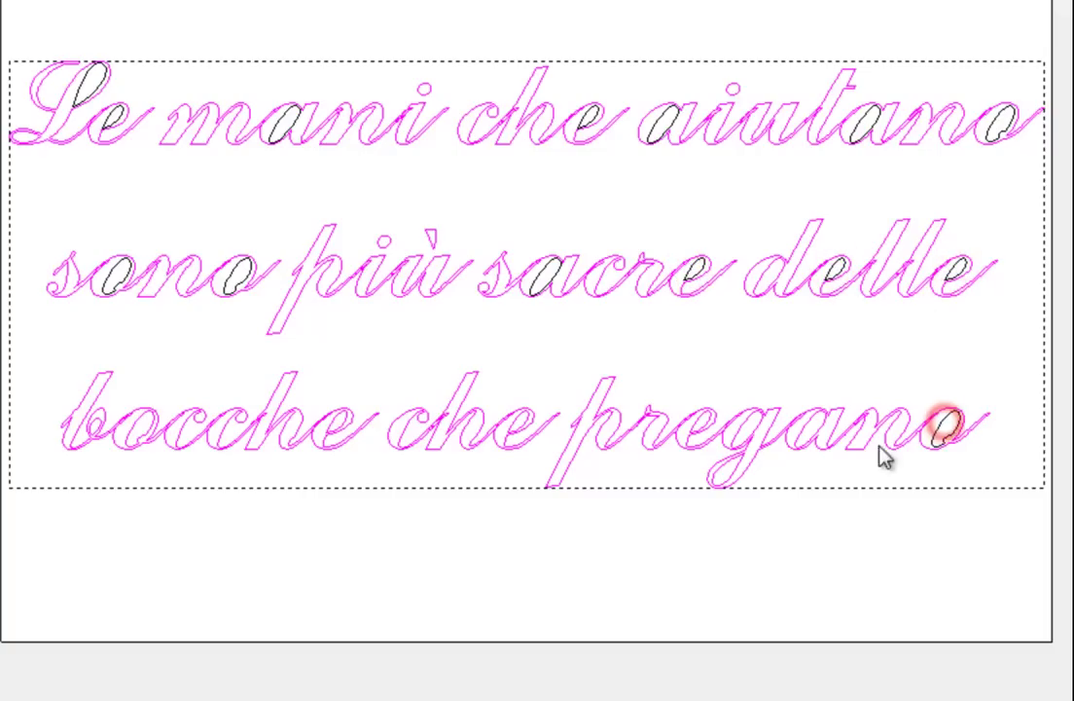
{"action": "left_click", "coordinate": [807, 431], "text": "shift"}
{"action": "left_click", "coordinate": [729, 425], "text": "shift"}
{"action": "left_click", "coordinate": [696, 427], "text": "shift"}
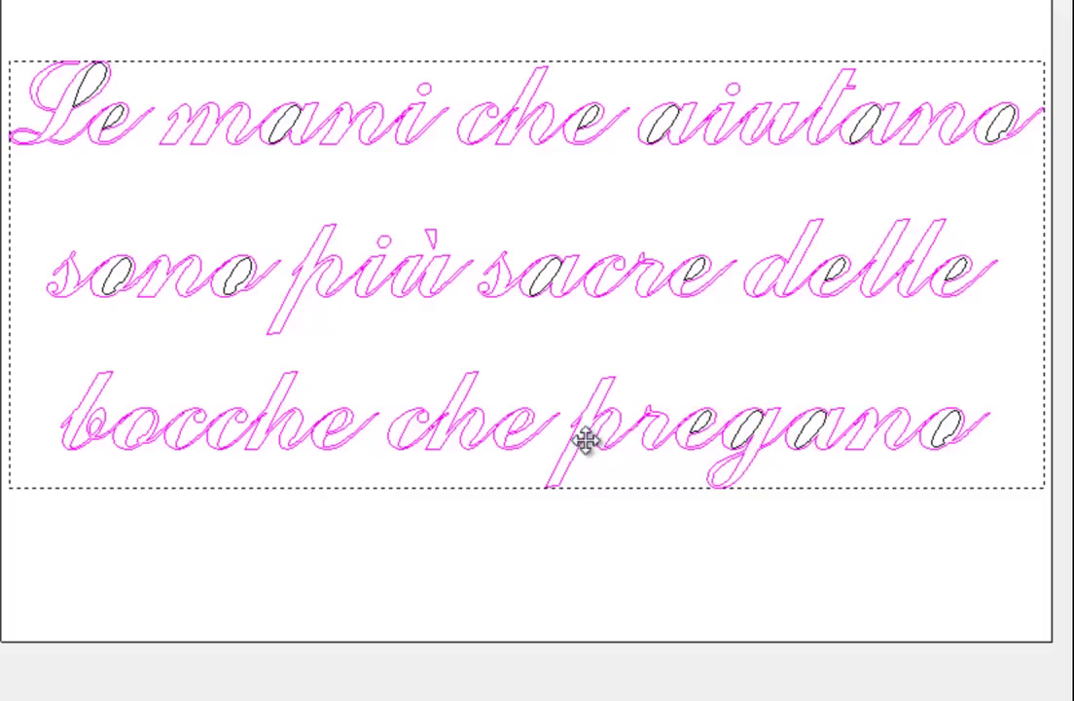
{"action": "left_click", "coordinate": [521, 428], "text": "shift"}
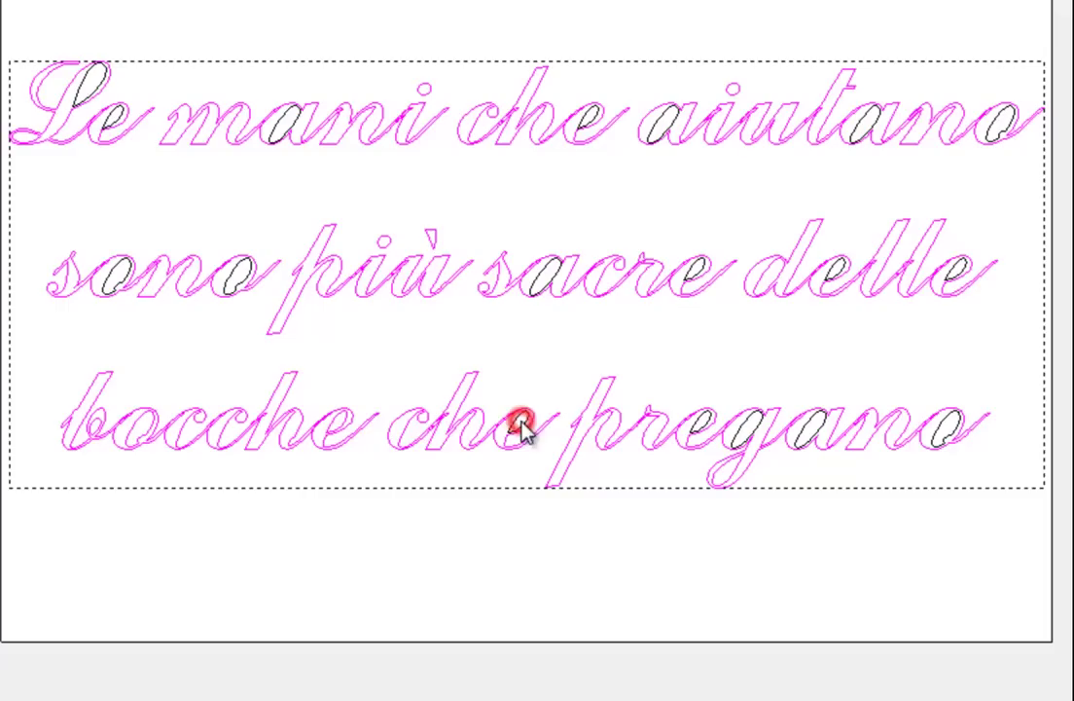
{"action": "left_click", "coordinate": [333, 434], "text": "shift"}
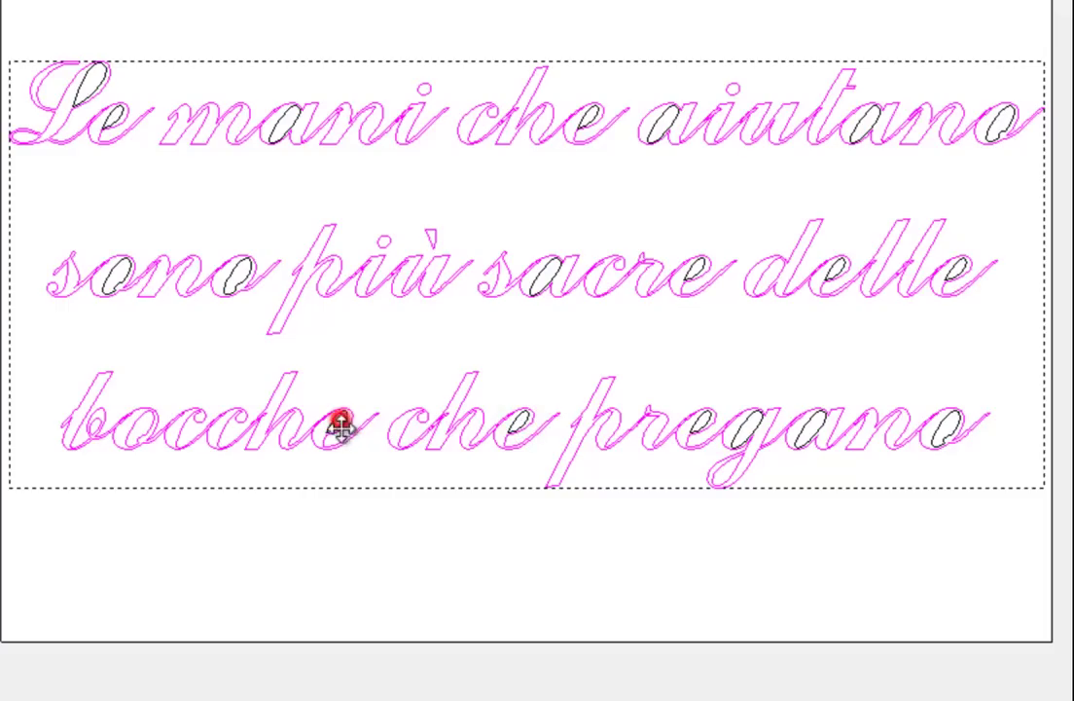
{"action": "left_click", "coordinate": [130, 431], "text": "shift"}
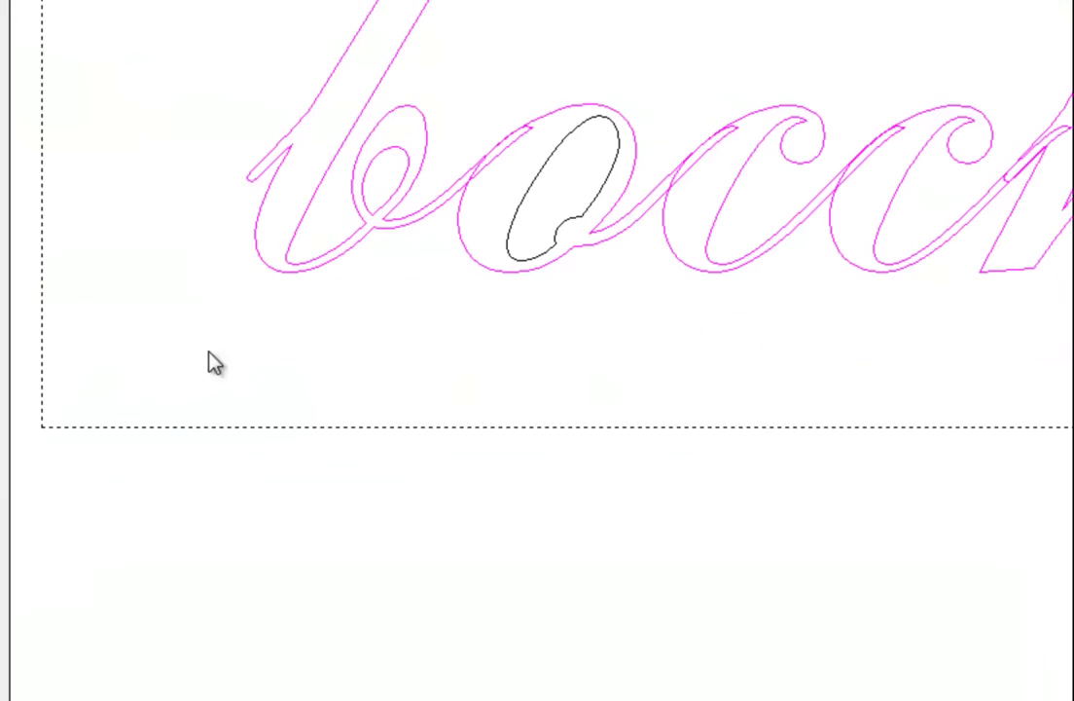
{"action": "left_click", "coordinate": [383, 156], "text": "shift"}
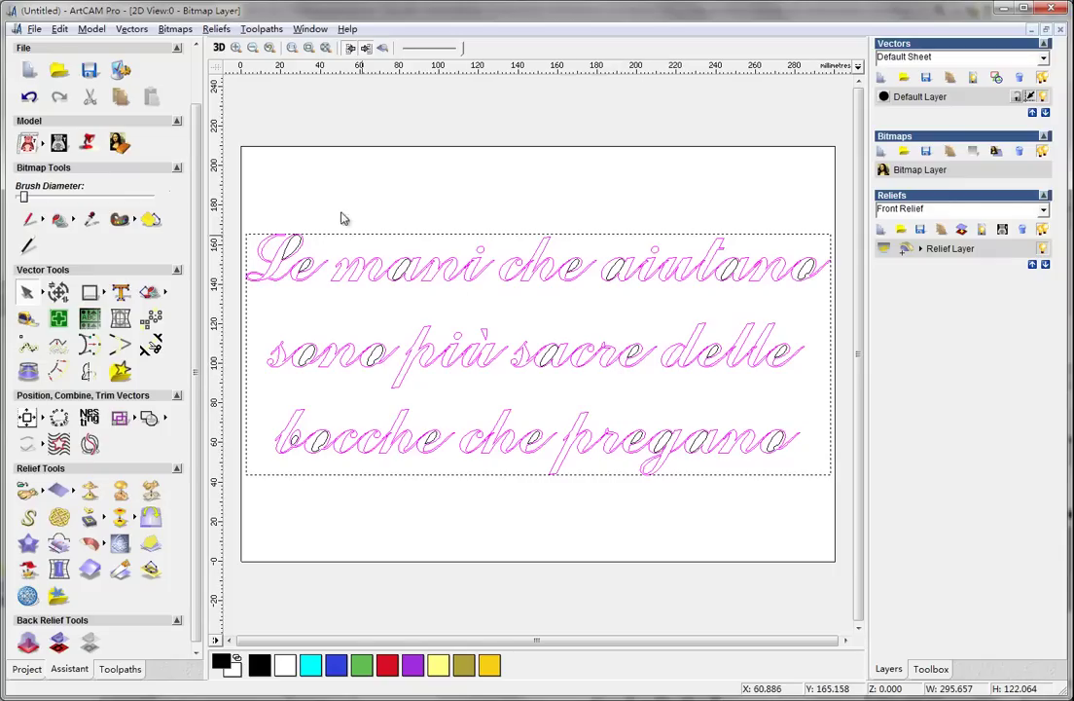
Step: Weld the selected letter outlines, then undo back past the ungrouping
{"action": "left_click", "coordinate": [131, 29]}
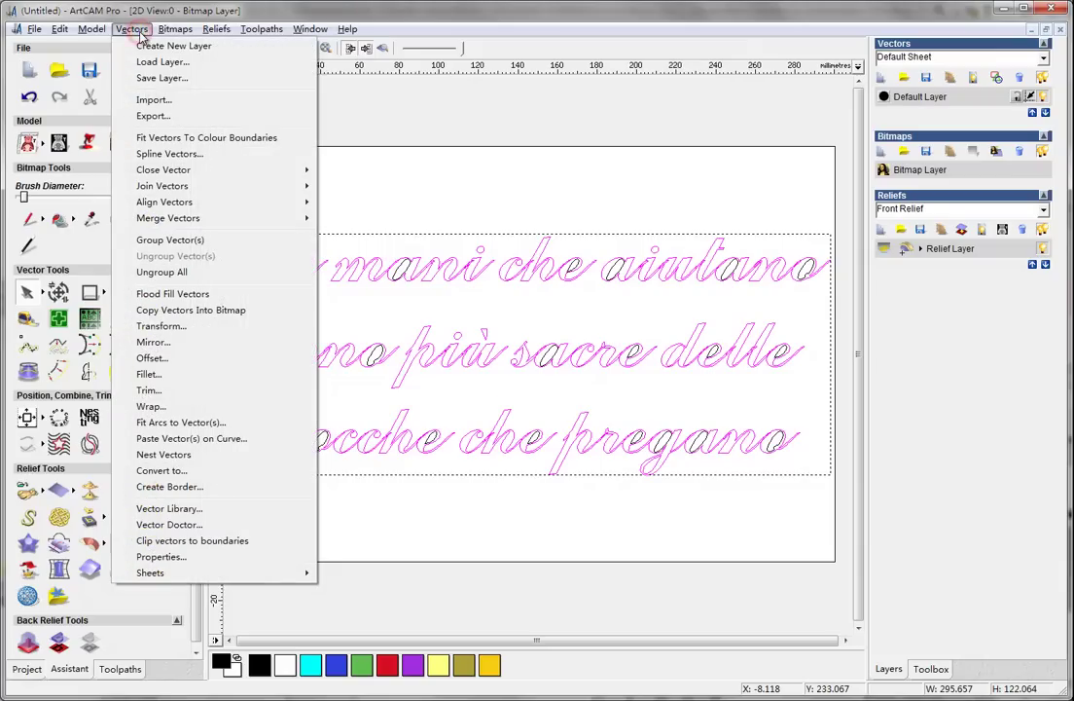
{"action": "mouse_move", "coordinate": [192, 220]}
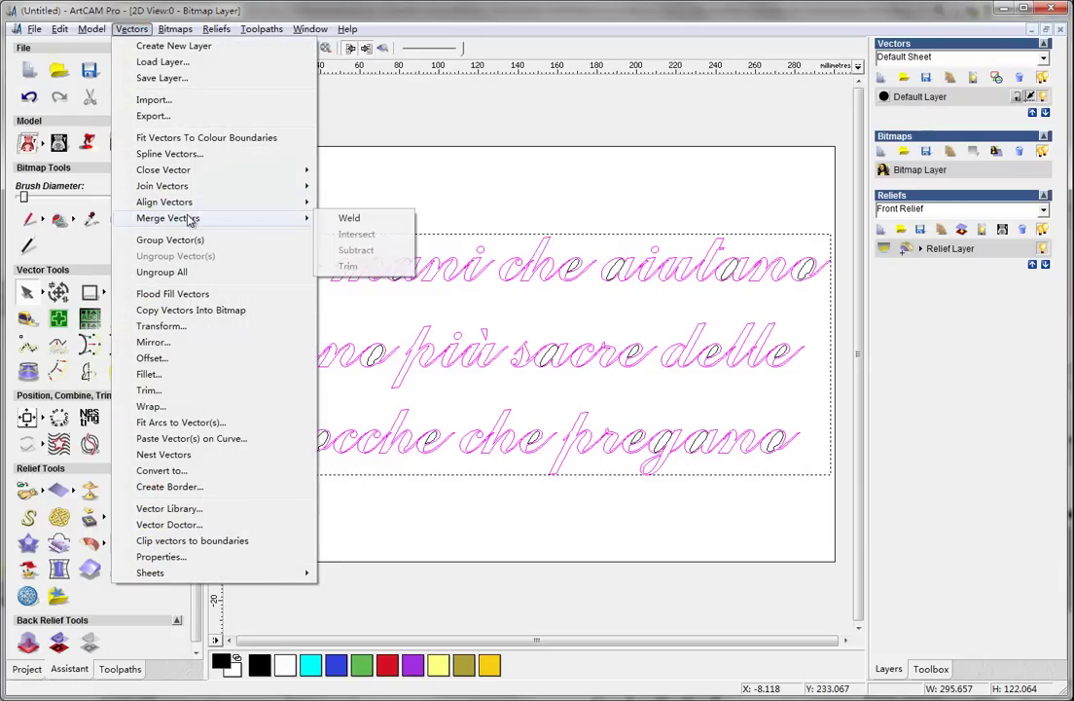
{"action": "left_click", "coordinate": [351, 218]}
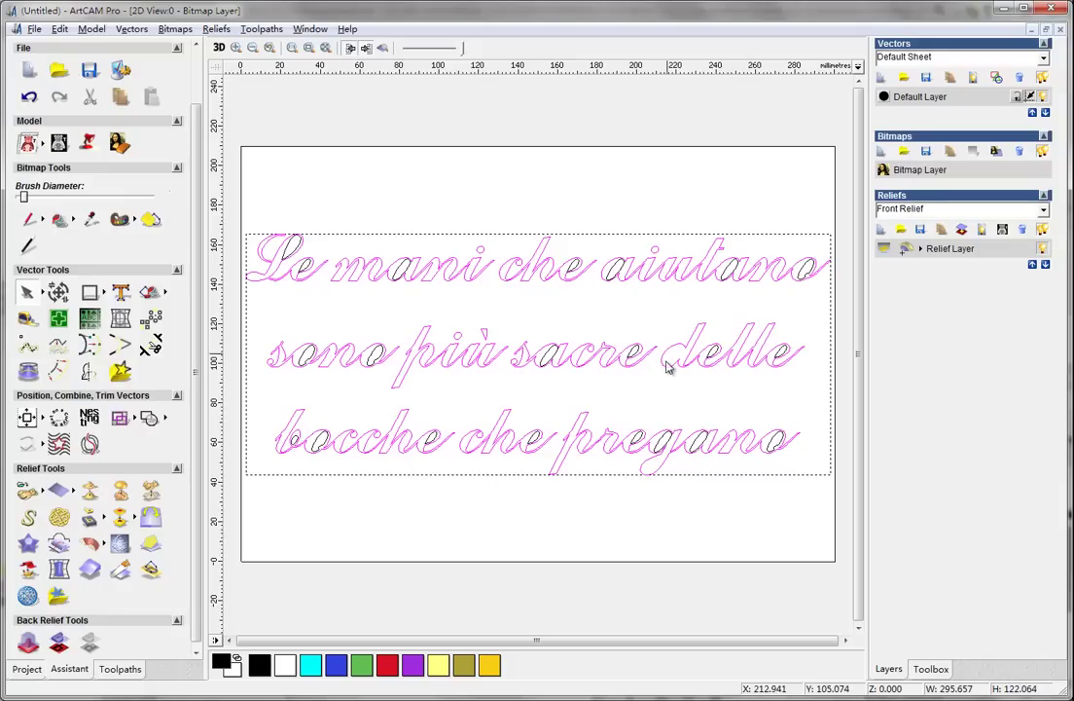
{"action": "key", "text": "ctrl+z"}
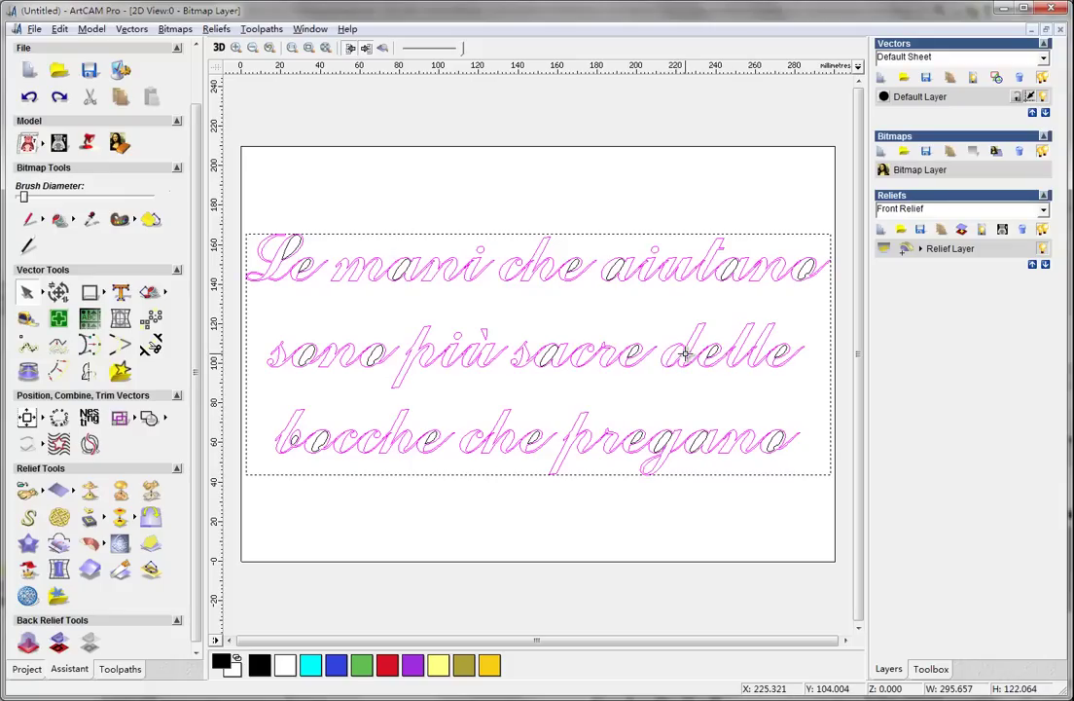
{"action": "left_click", "coordinate": [60, 30]}
{"action": "left_click", "coordinate": [83, 56]}
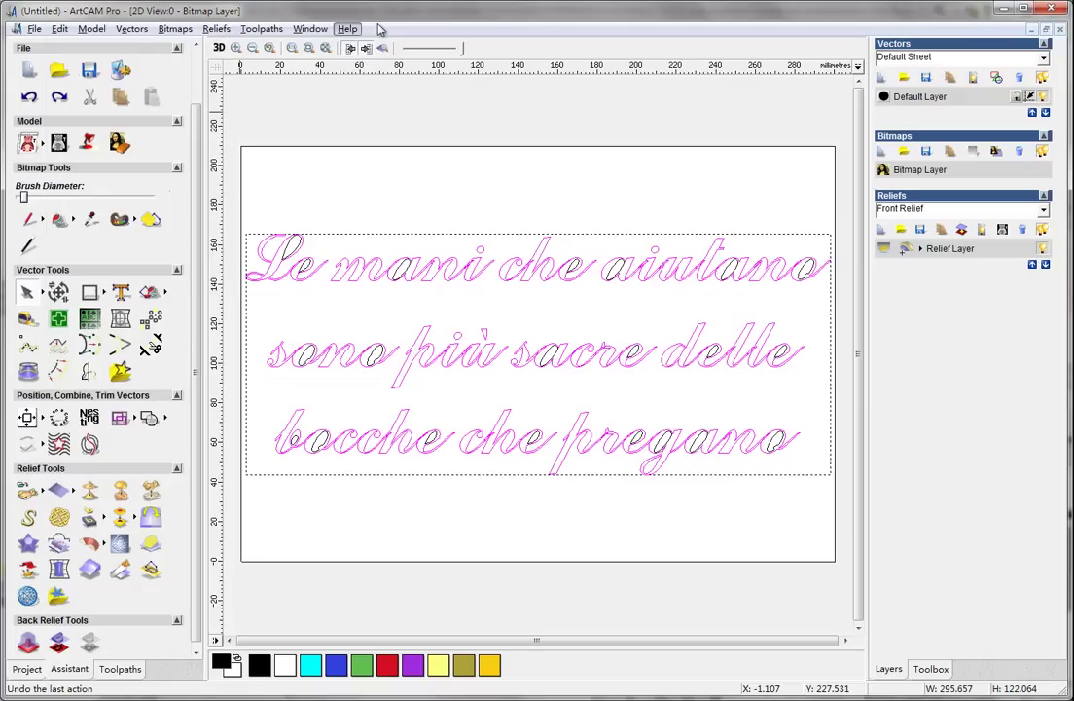
{"action": "left_click", "coordinate": [348, 30]}
{"action": "left_click", "coordinate": [424, 10]}
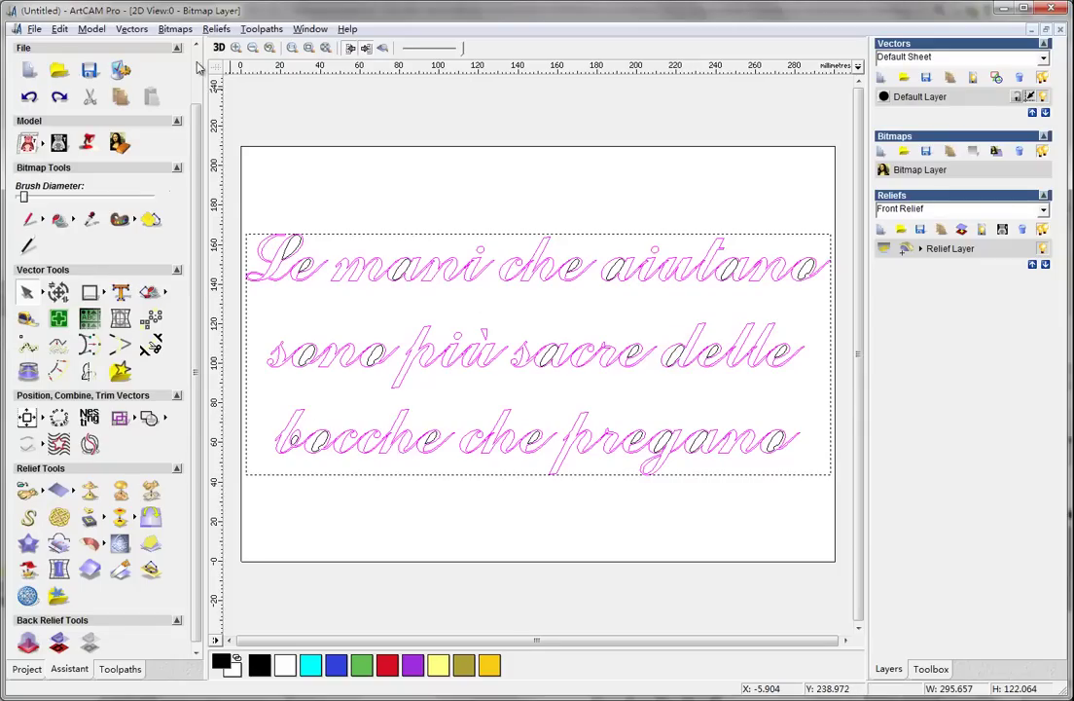
Step: Weld the selected outer letter outlines together again
{"action": "left_click", "coordinate": [132, 29]}
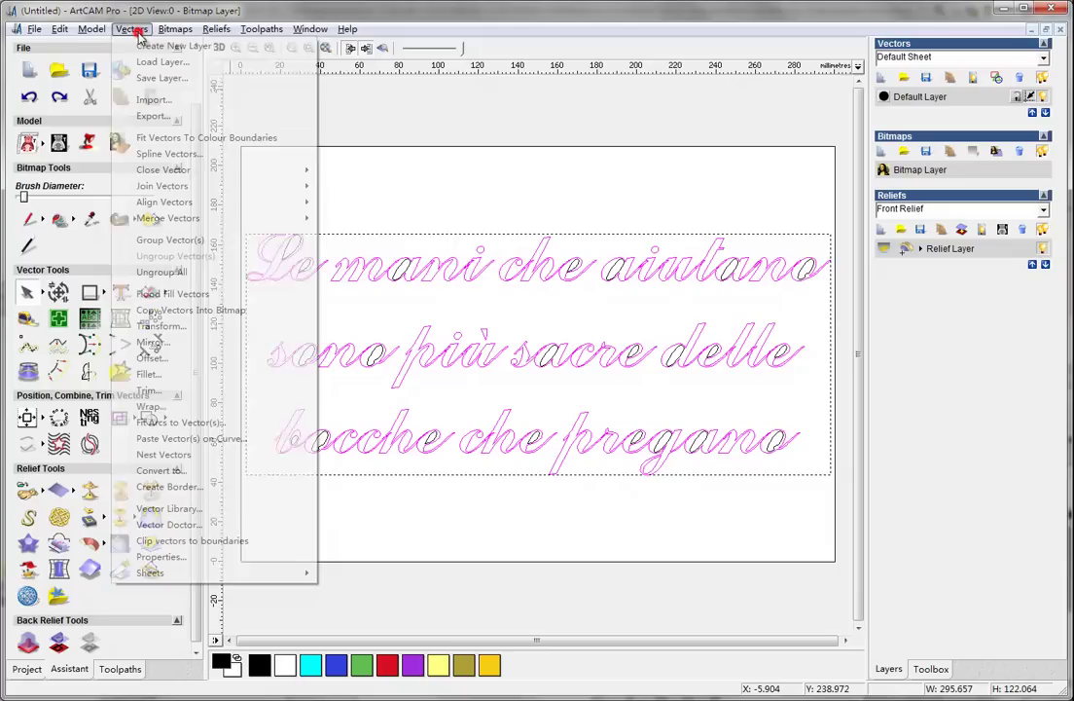
{"action": "mouse_move", "coordinate": [188, 220]}
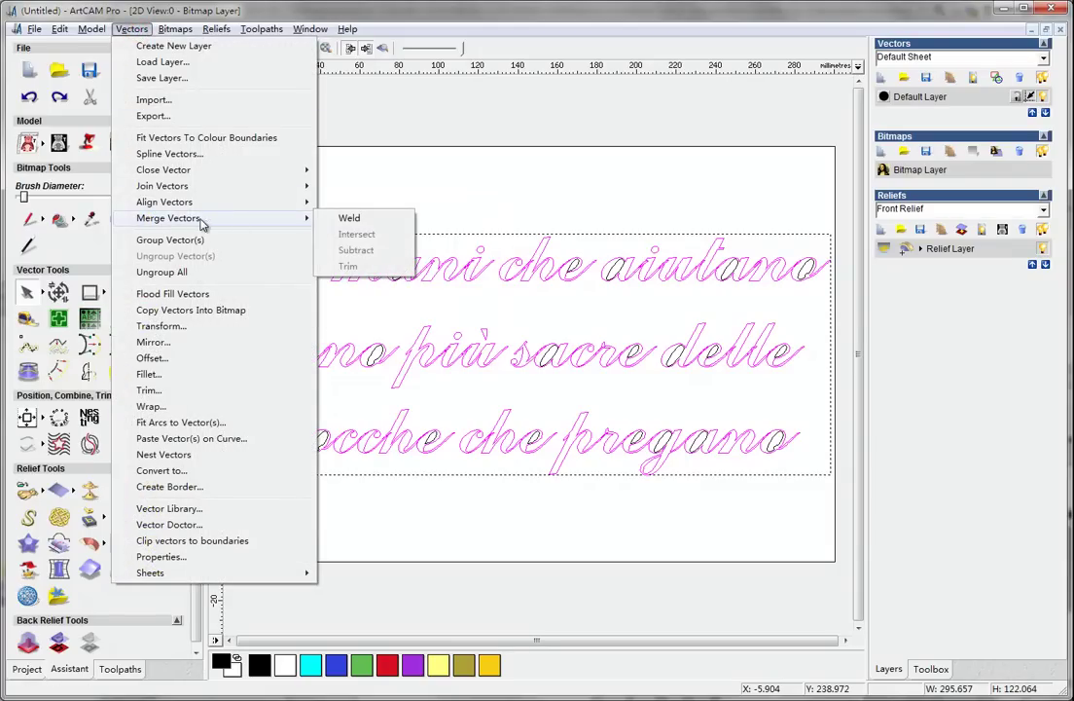
{"action": "left_click", "coordinate": [349, 220]}
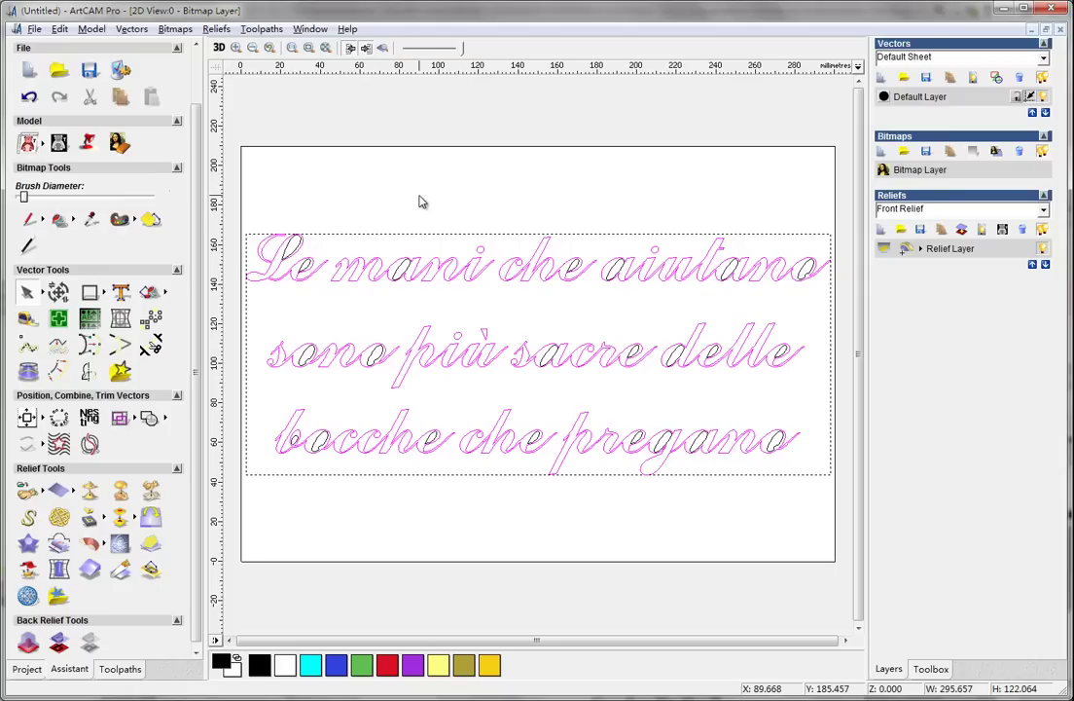
Step: Subtract the welded text as a 45° V-shaped cone-profile relief
{"action": "double_click", "coordinate": [470, 263]}
{"action": "left_click", "coordinate": [613, 209]}
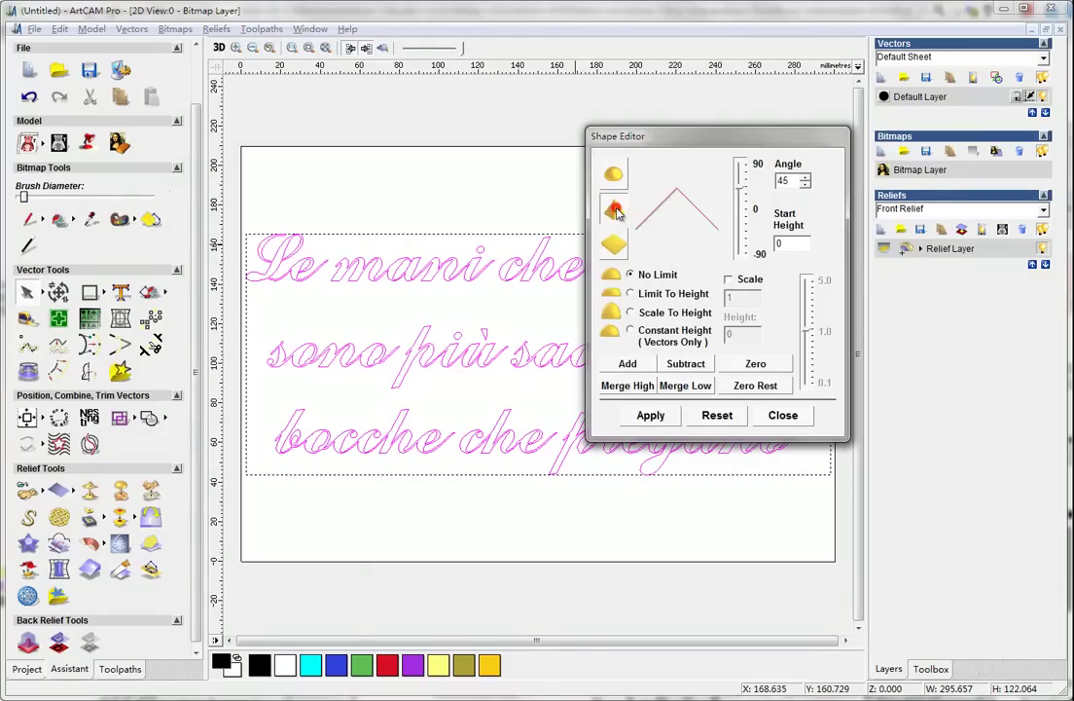
{"action": "left_click", "coordinate": [686, 363]}
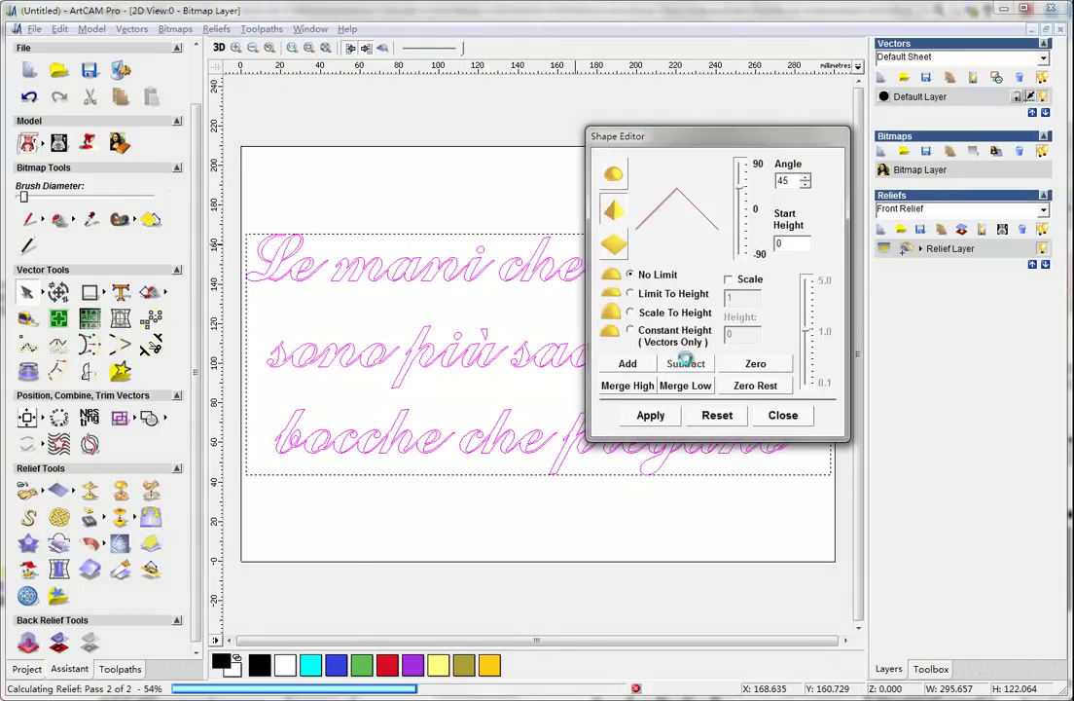
{"action": "left_click", "coordinate": [784, 415]}
Step: Inspect the engraved lettering in 3D View, then return to 2D View
{"action": "left_click", "coordinate": [217, 48]}
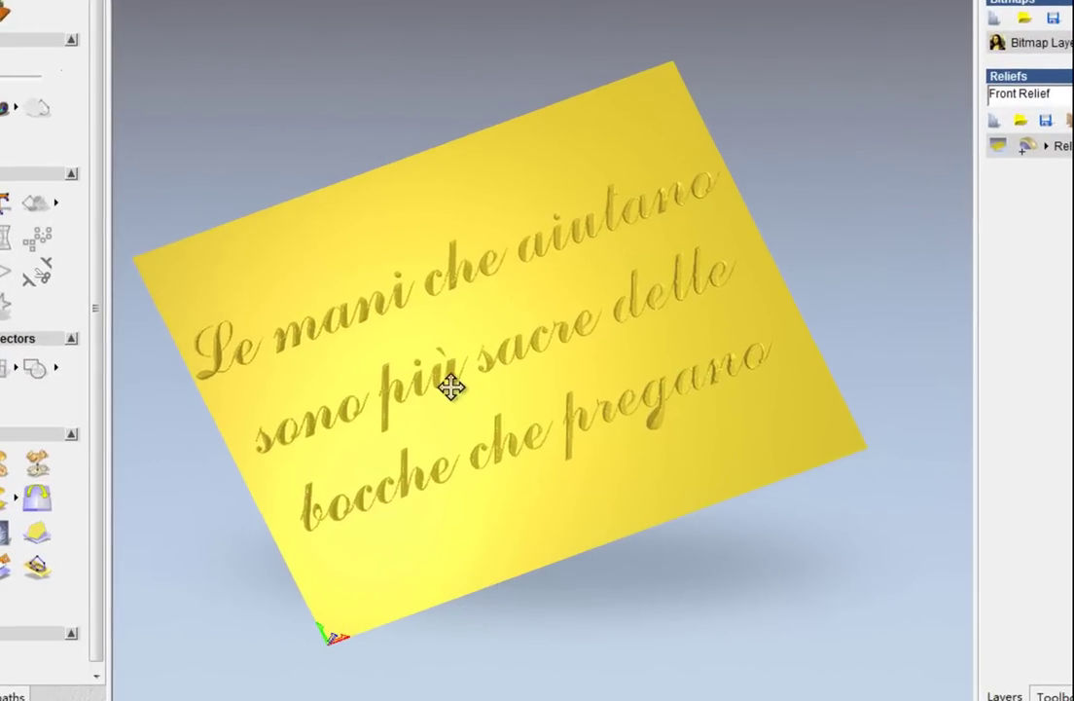
{"action": "left_click_drag", "start_coordinate": [451, 387], "coordinate": [530, 360]}
{"action": "scroll", "coordinate": [531, 361], "scroll_direction": "up", "scroll_amount": 4}
{"action": "left_click_drag", "start_coordinate": [864, 418], "coordinate": [810, 464]}
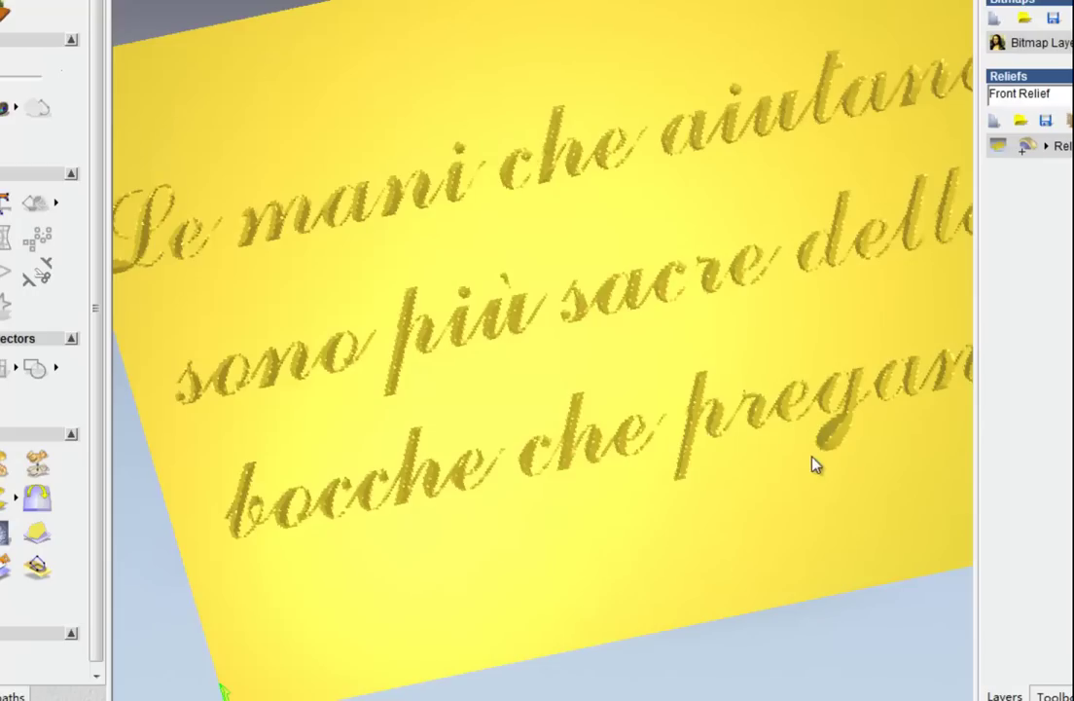
{"action": "scroll", "coordinate": [837, 417], "scroll_direction": "down", "scroll_amount": 3}
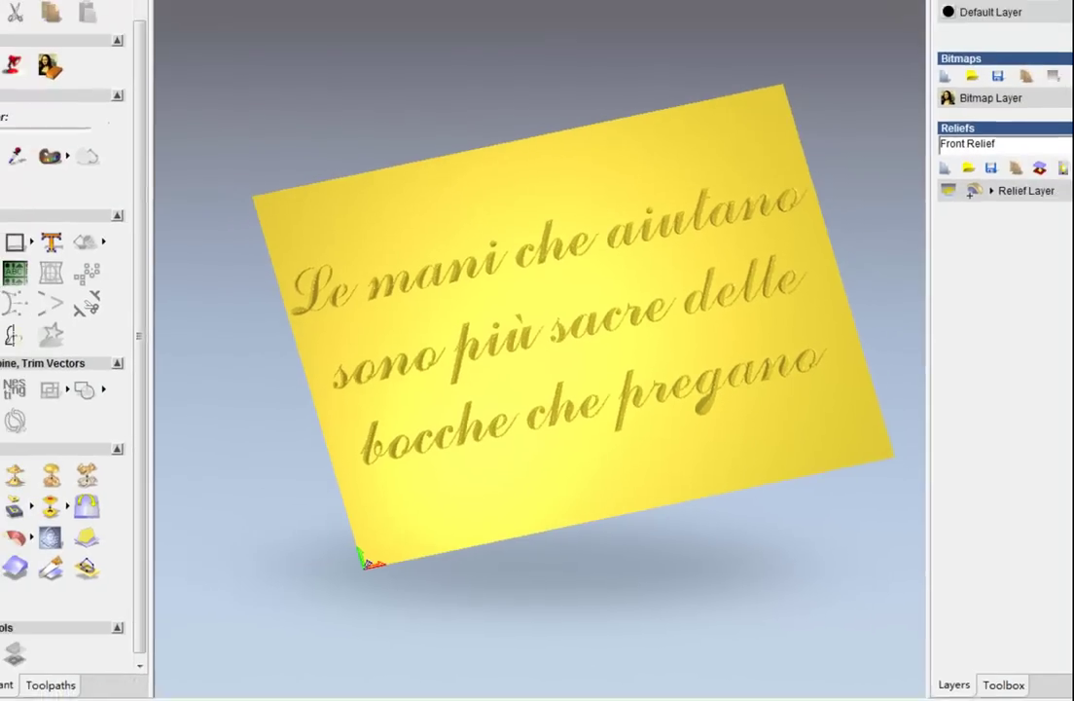
{"action": "left_click", "coordinate": [127, 0]}
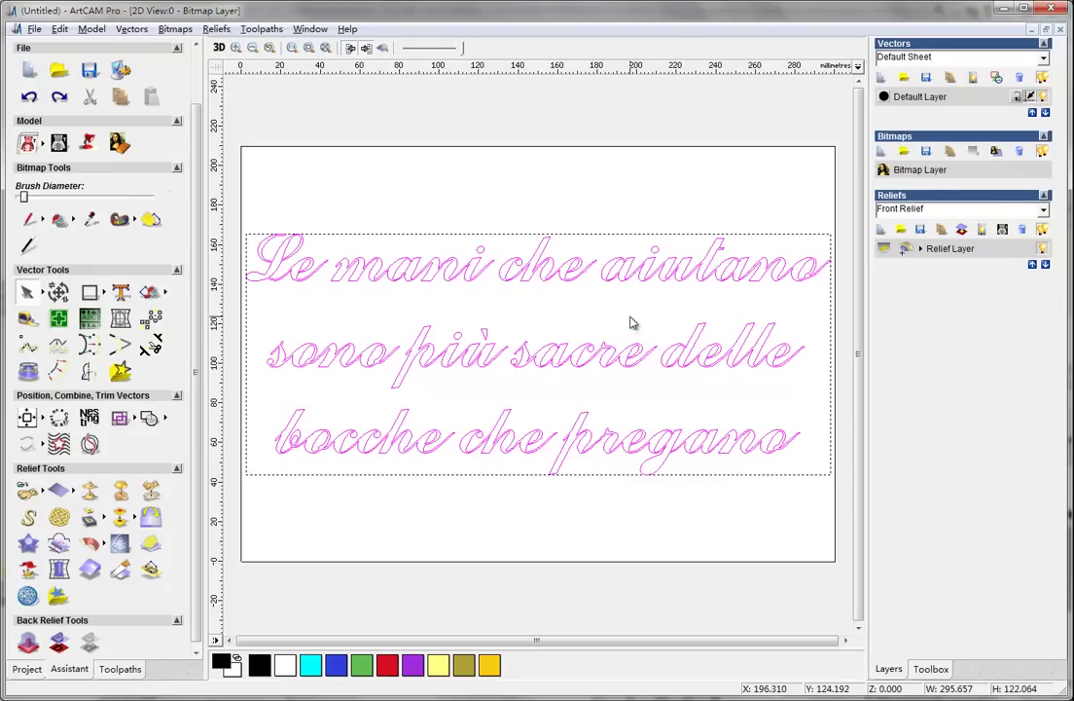
{"action": "left_click", "coordinate": [318, 282]}
{"action": "left_click", "coordinate": [269, 258]}
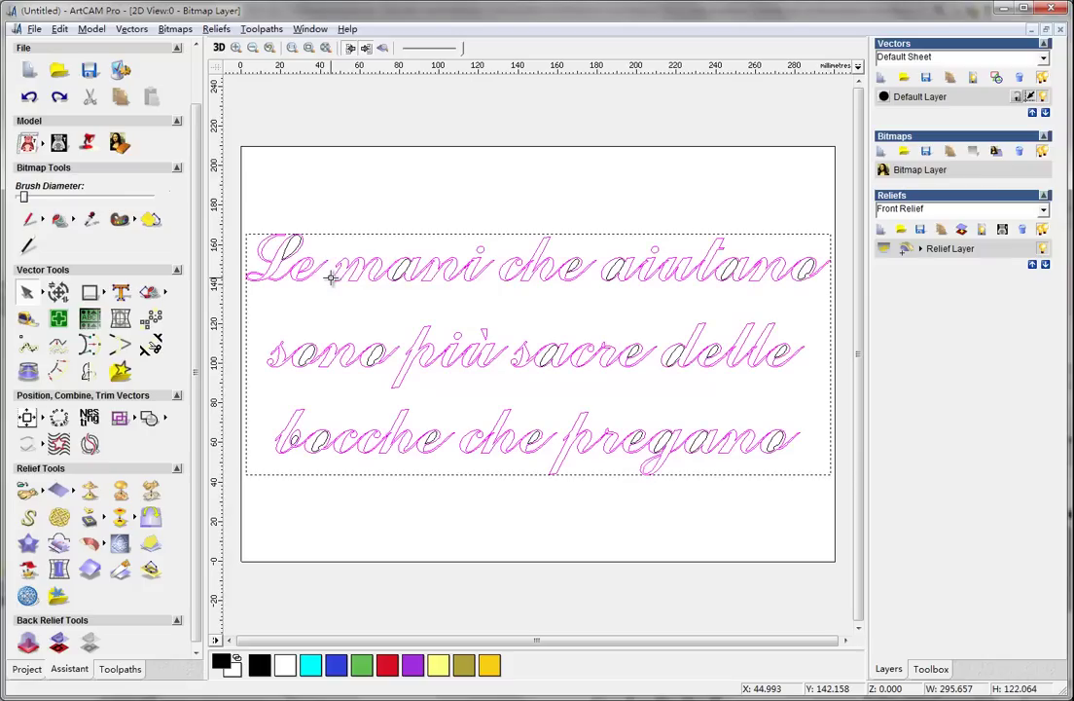
{"action": "left_click", "coordinate": [315, 294]}
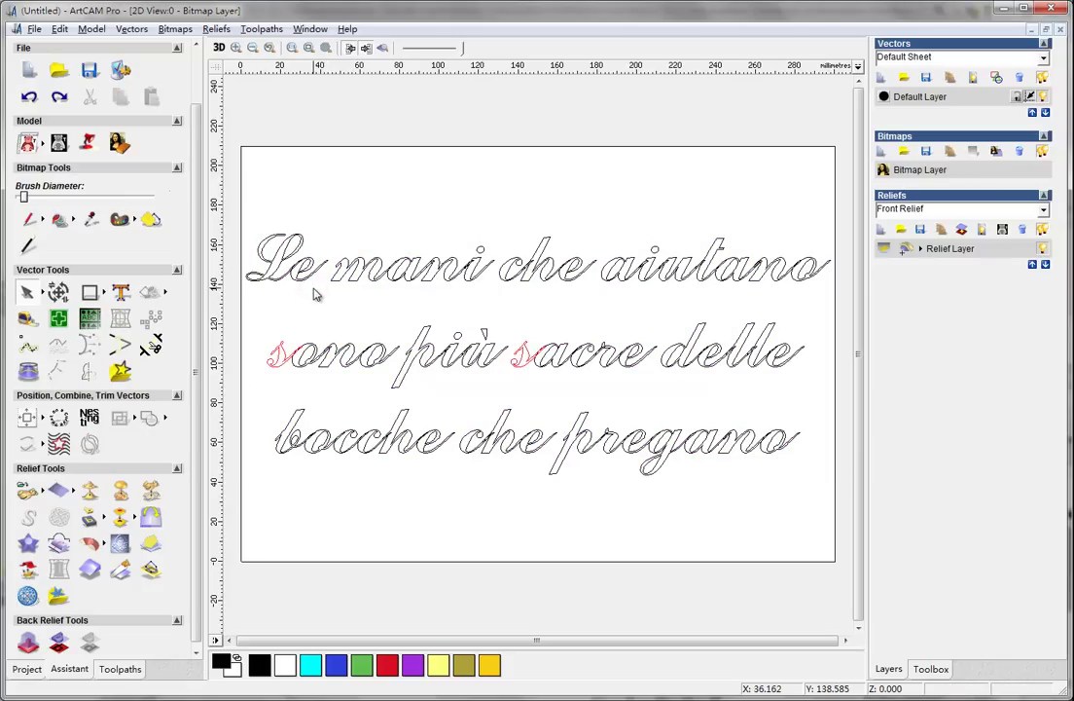
{"action": "left_click", "coordinate": [61, 29]}
{"action": "left_click", "coordinate": [76, 62]}
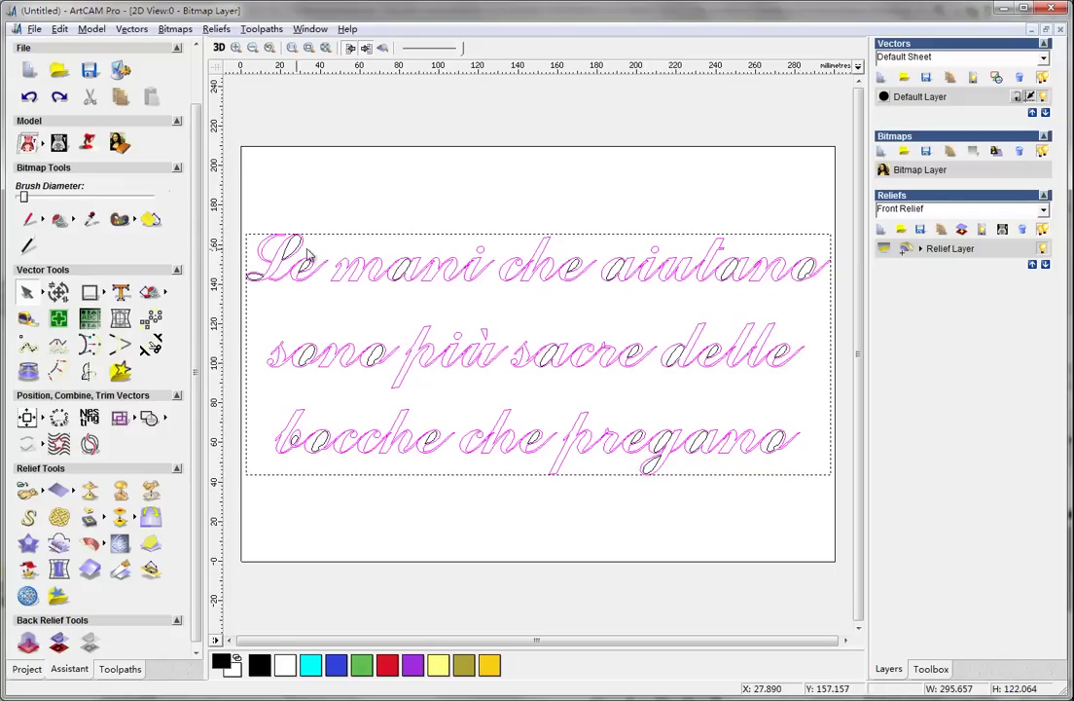
{"action": "left_click", "coordinate": [134, 30]}
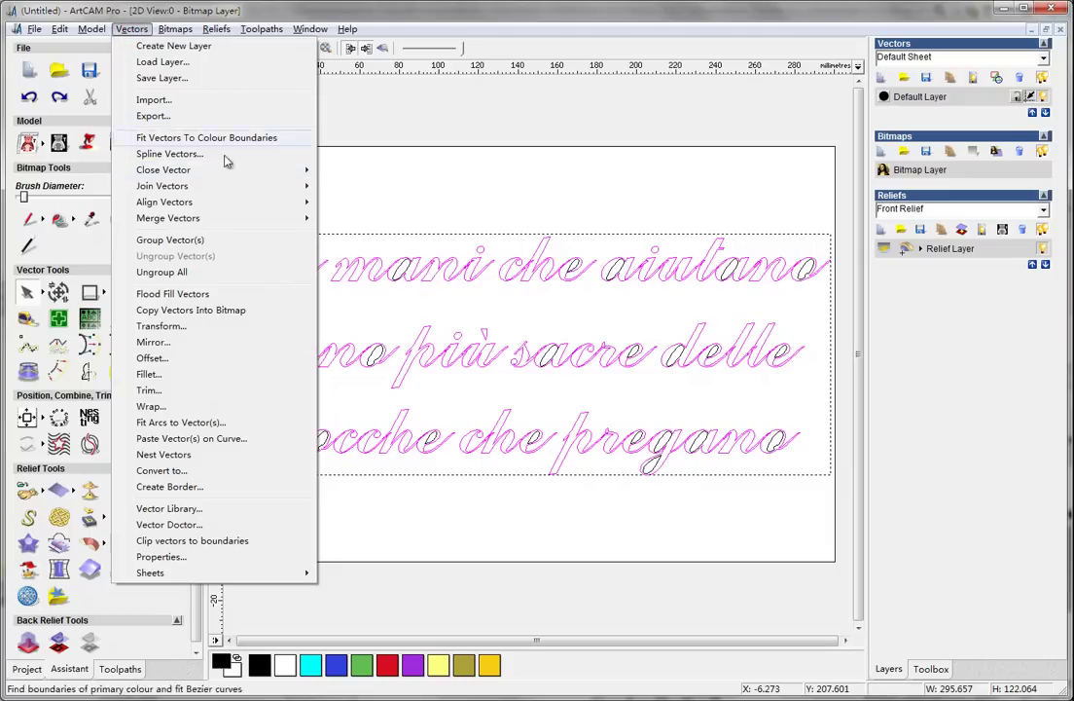
{"action": "mouse_move", "coordinate": [233, 219]}
{"action": "left_click", "coordinate": [343, 218]}
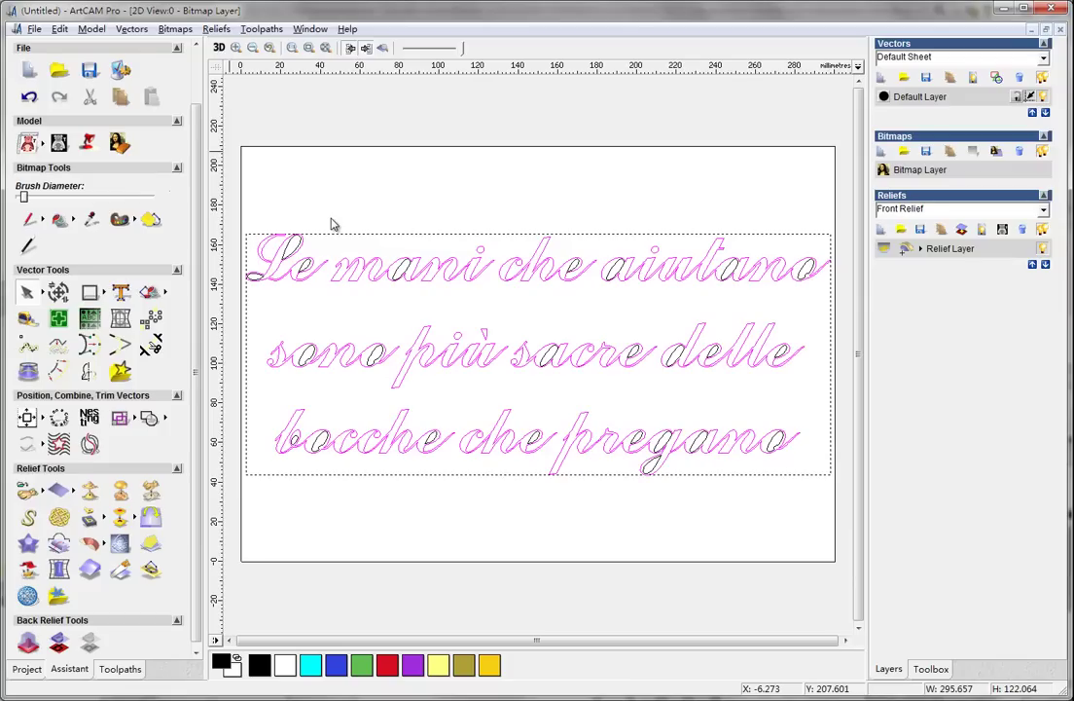
{"action": "key", "text": "ctrl+z"}
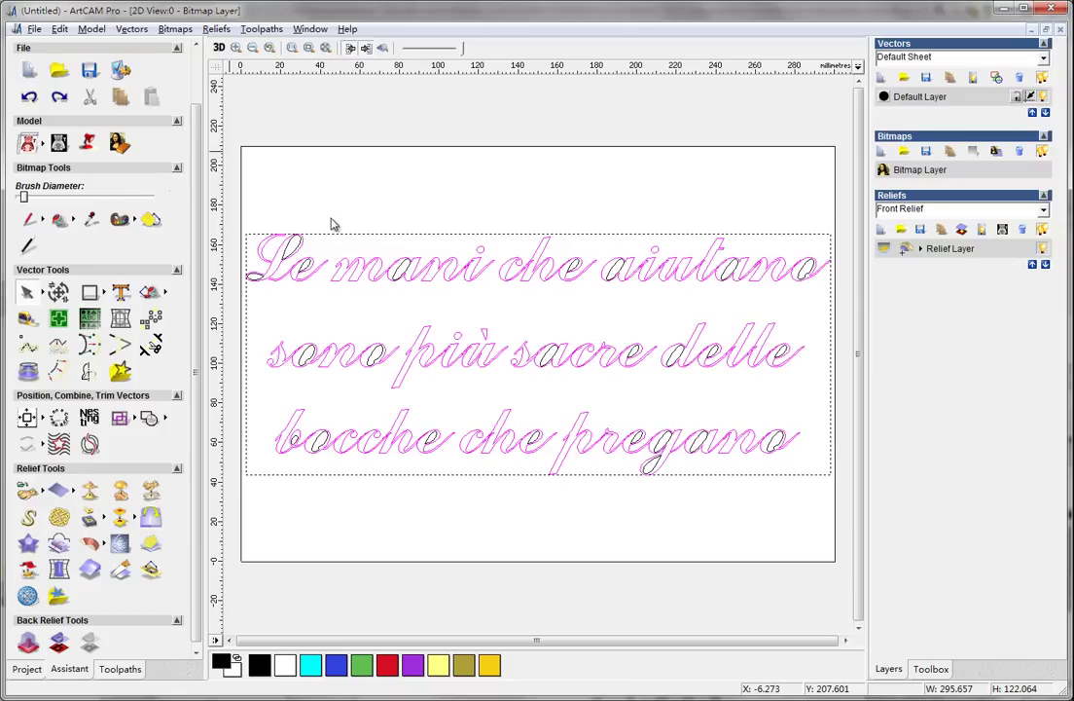
{"action": "left_click", "coordinate": [132, 28]}
{"action": "mouse_move", "coordinate": [212, 185]}
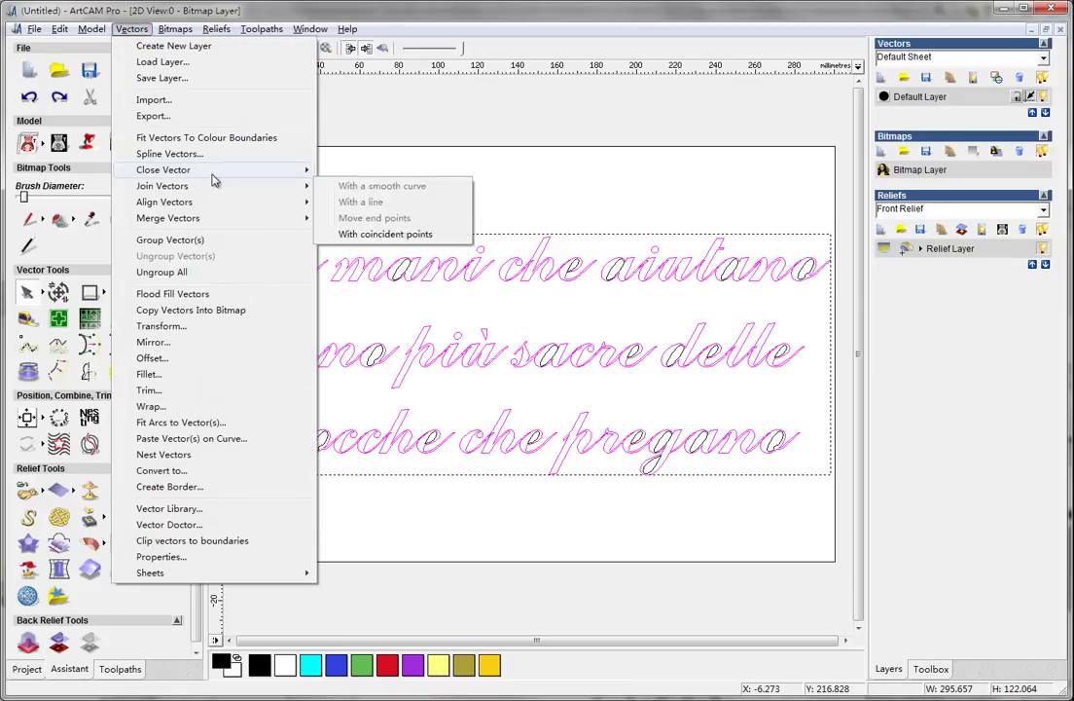
{"action": "mouse_move", "coordinate": [60, 28]}
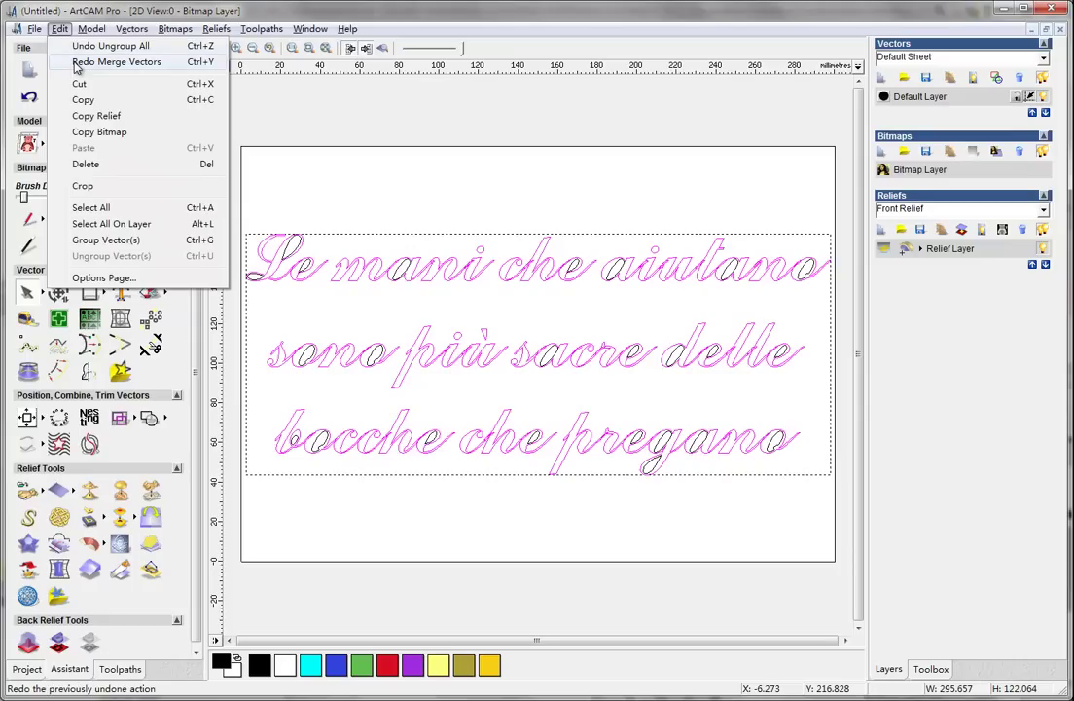
{"action": "left_click", "coordinate": [77, 62]}
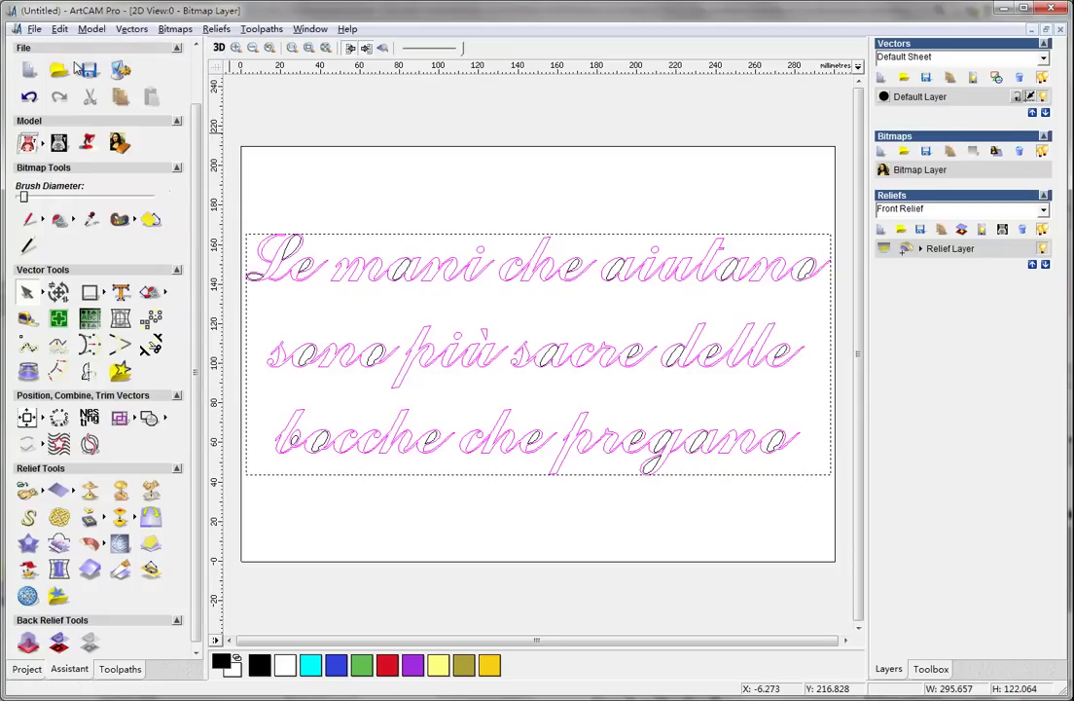
{"action": "key", "text": "ctrl+z"}
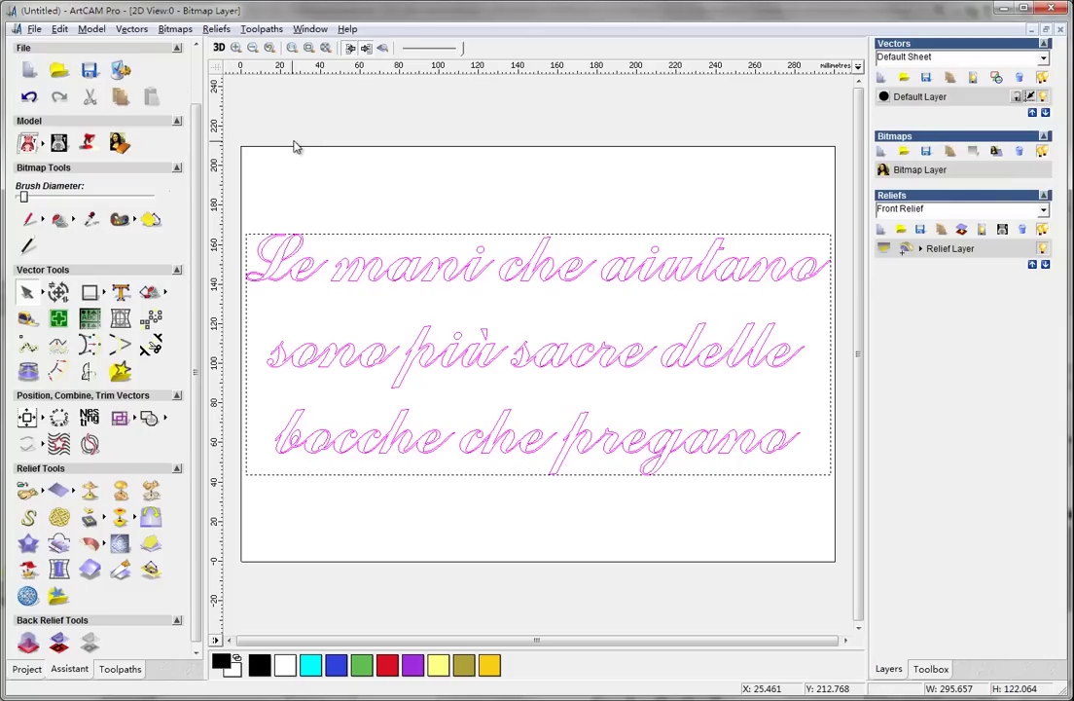
Step: Subtract the text vectors as a V-shaped relief again and view the engraving in 3D
{"action": "double_click", "coordinate": [267, 230]}
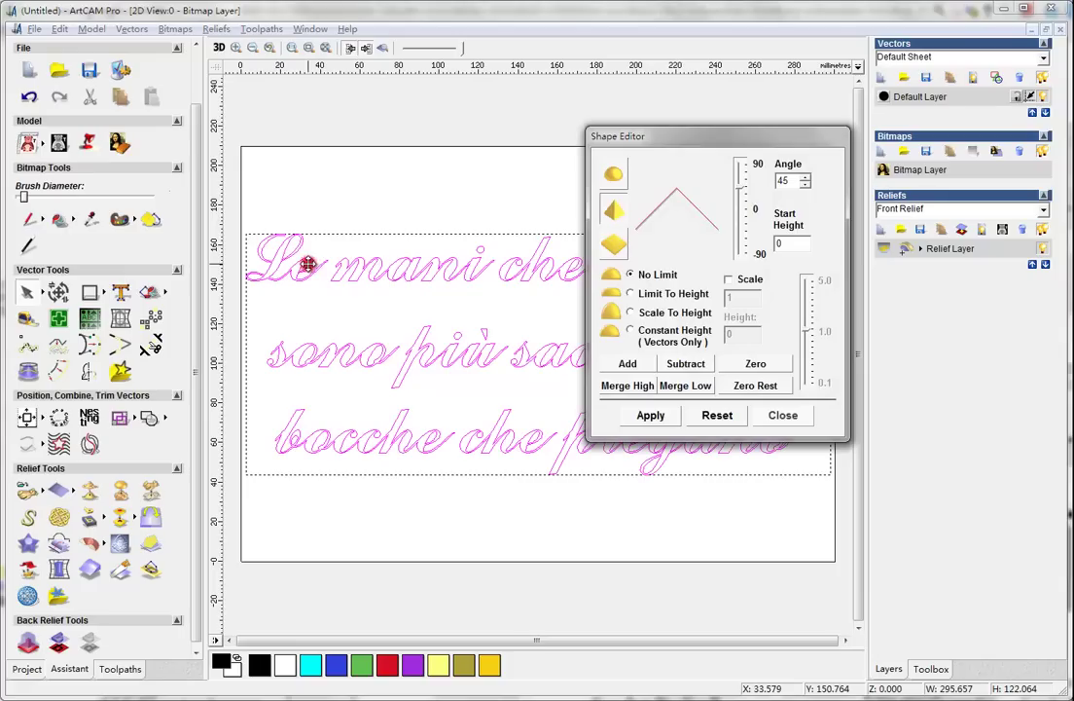
{"action": "left_click", "coordinate": [697, 365]}
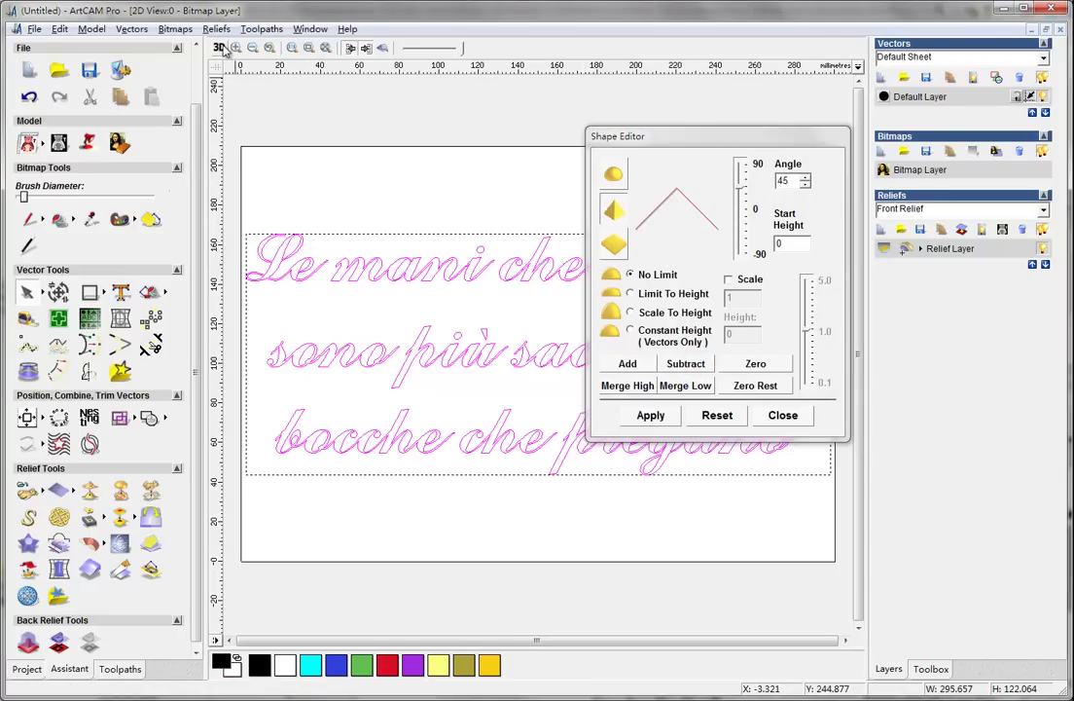
{"action": "left_click", "coordinate": [218, 46]}
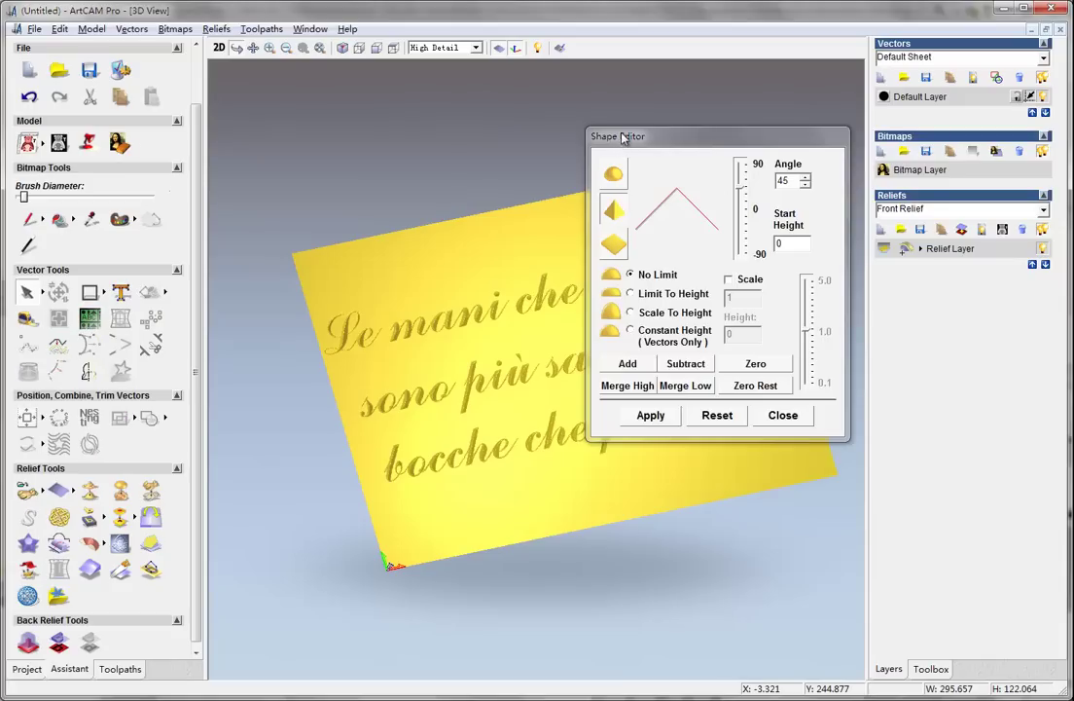
{"action": "left_click_drag", "start_coordinate": [624, 134], "coordinate": [843, 149]}
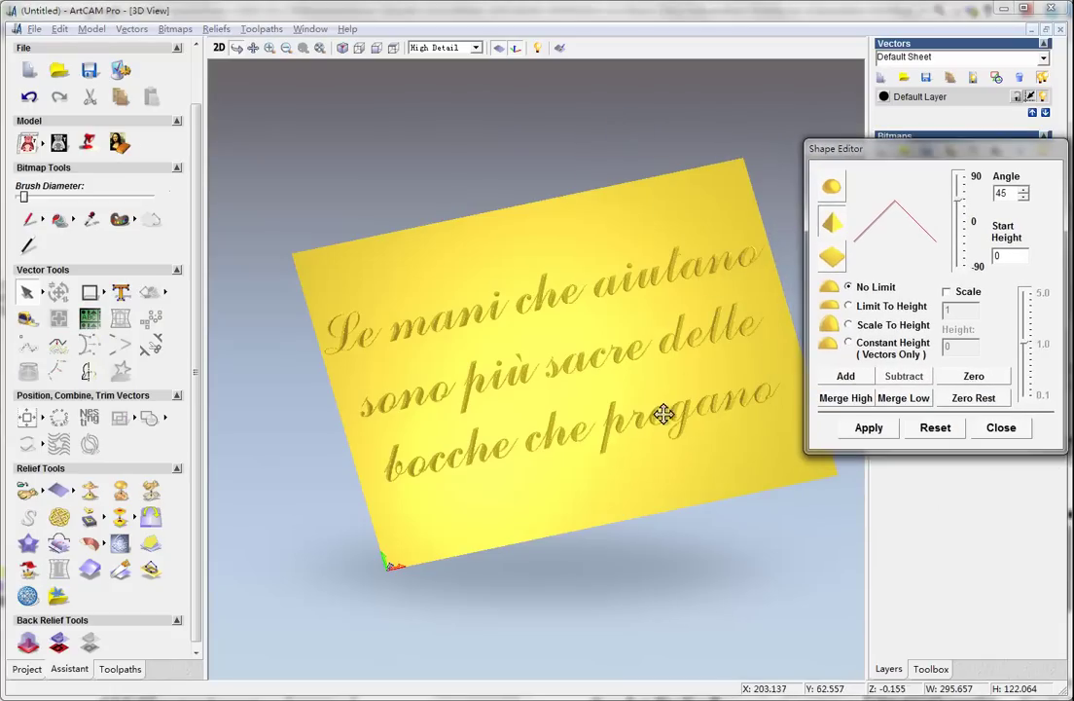
{"action": "left_click_drag", "start_coordinate": [698, 415], "coordinate": [657, 416]}
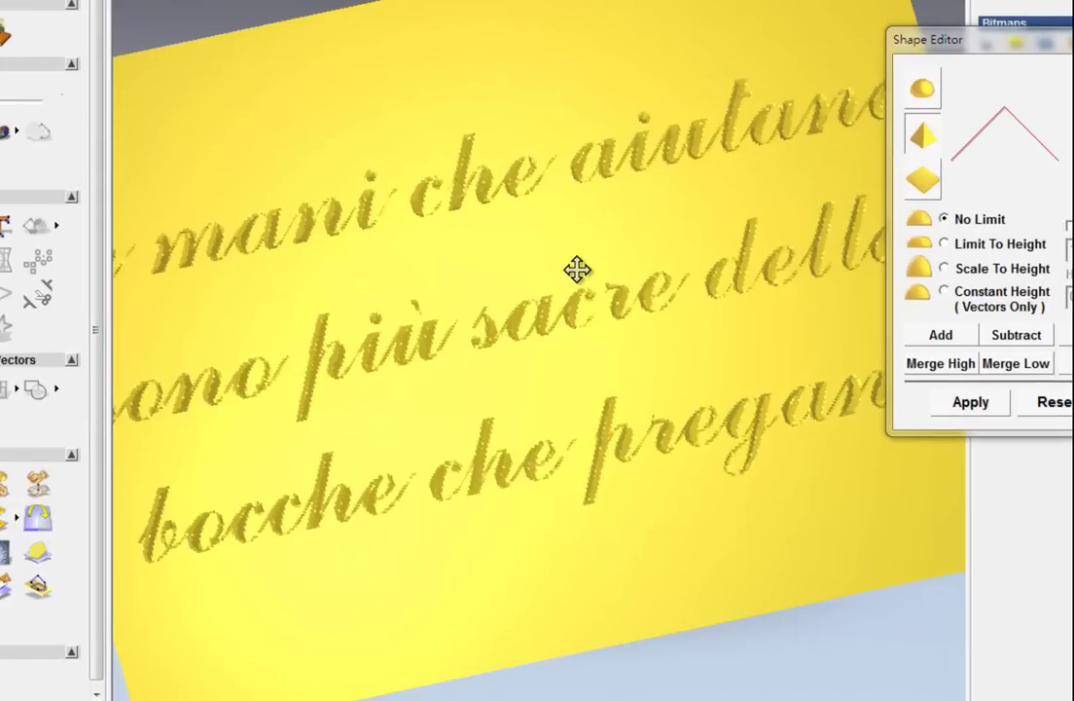
{"action": "scroll", "coordinate": [601, 275], "scroll_direction": "down", "scroll_amount": 2}
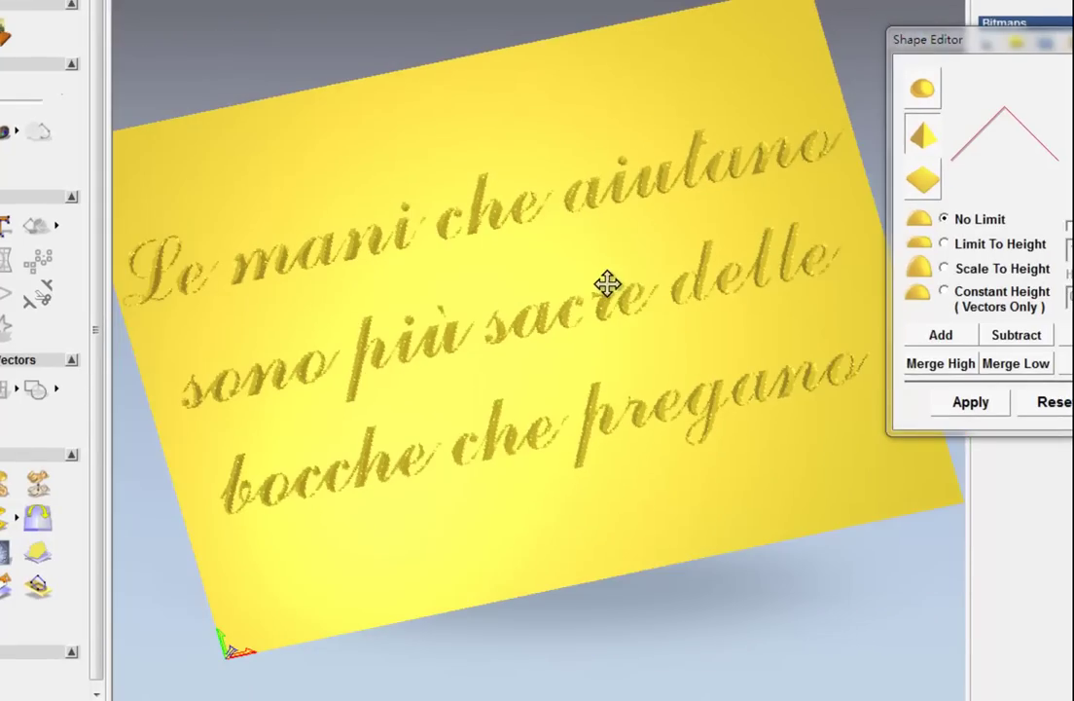